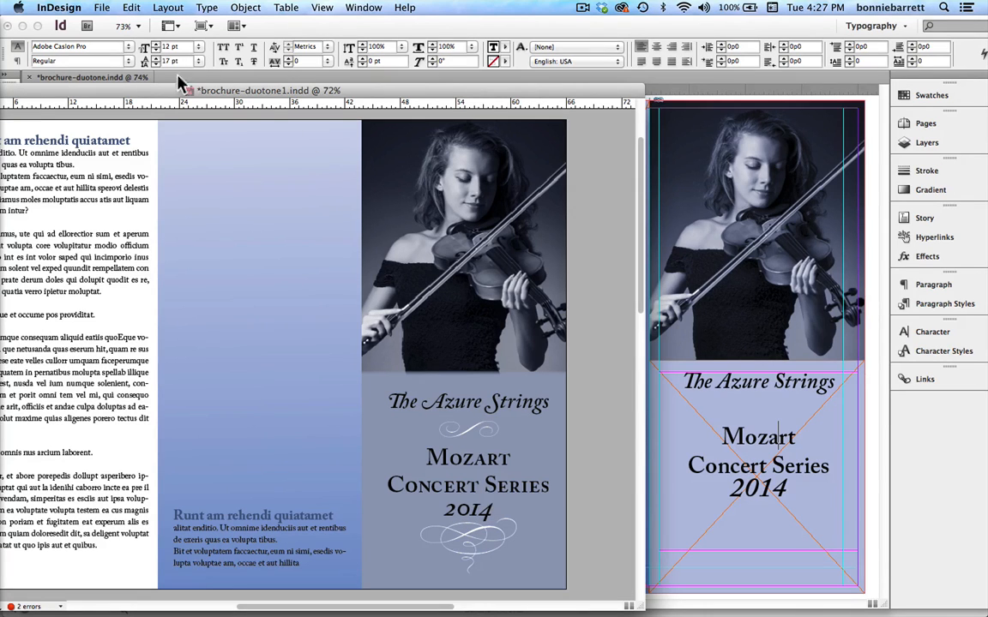
Bring the brochure-duotone.indd document to the front and display the Glyphs set, positioned clear of the cover text.
drag(343, 83, 154, 425)
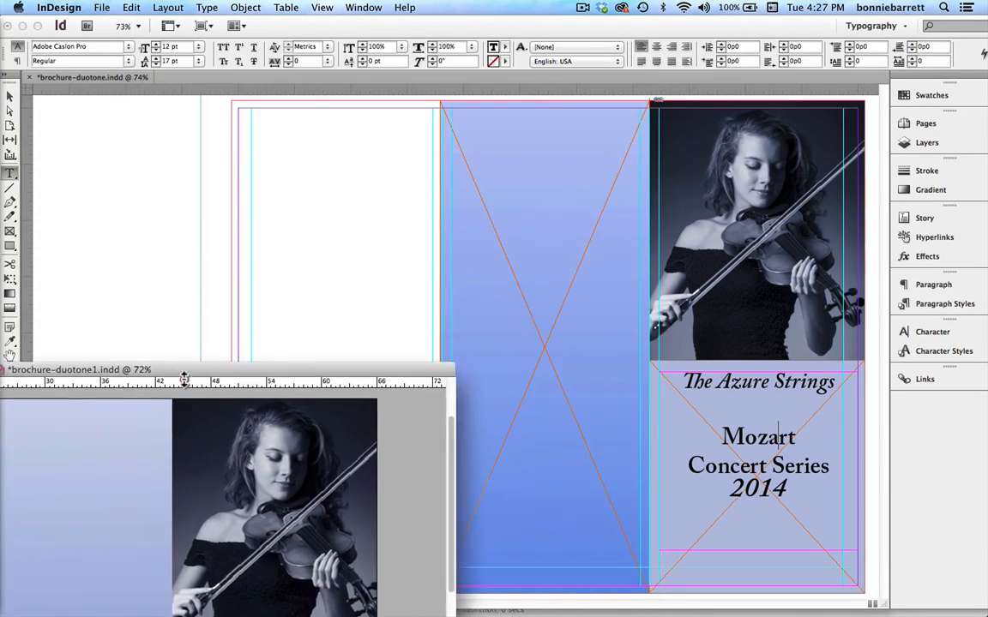
click(355, 166)
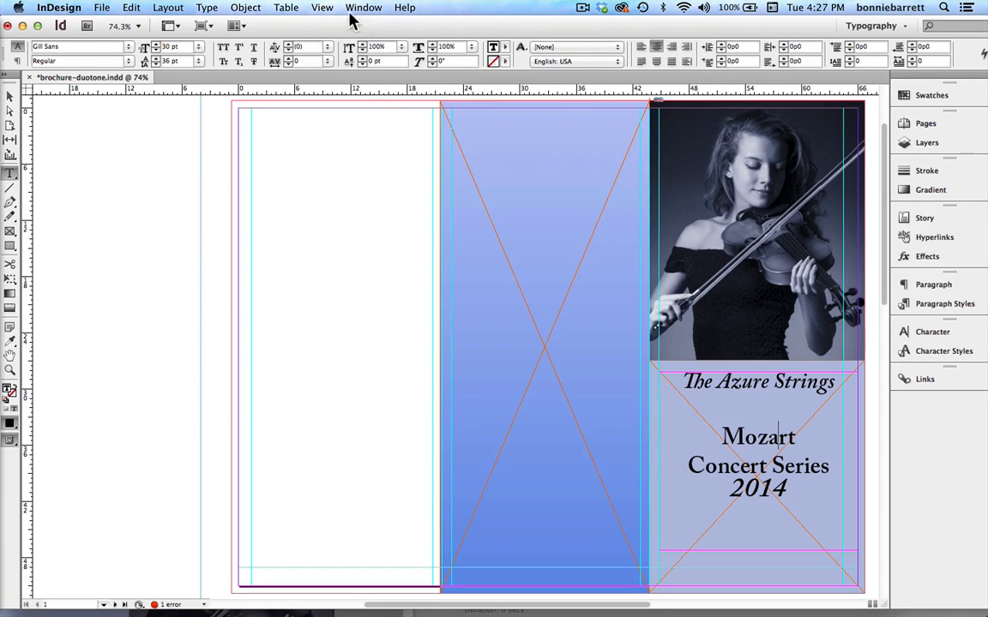
click(208, 8)
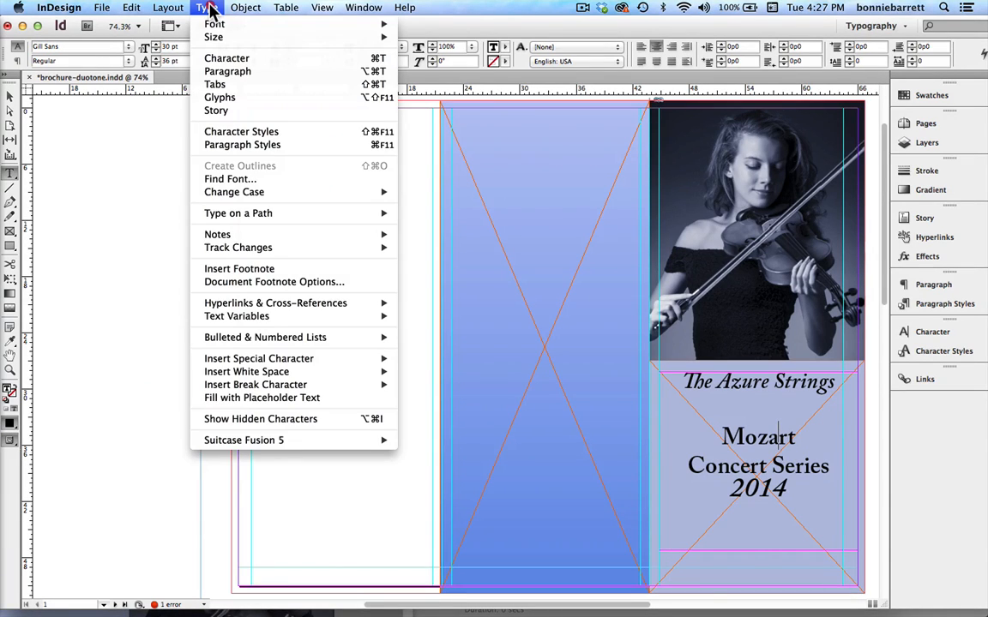
click(224, 101)
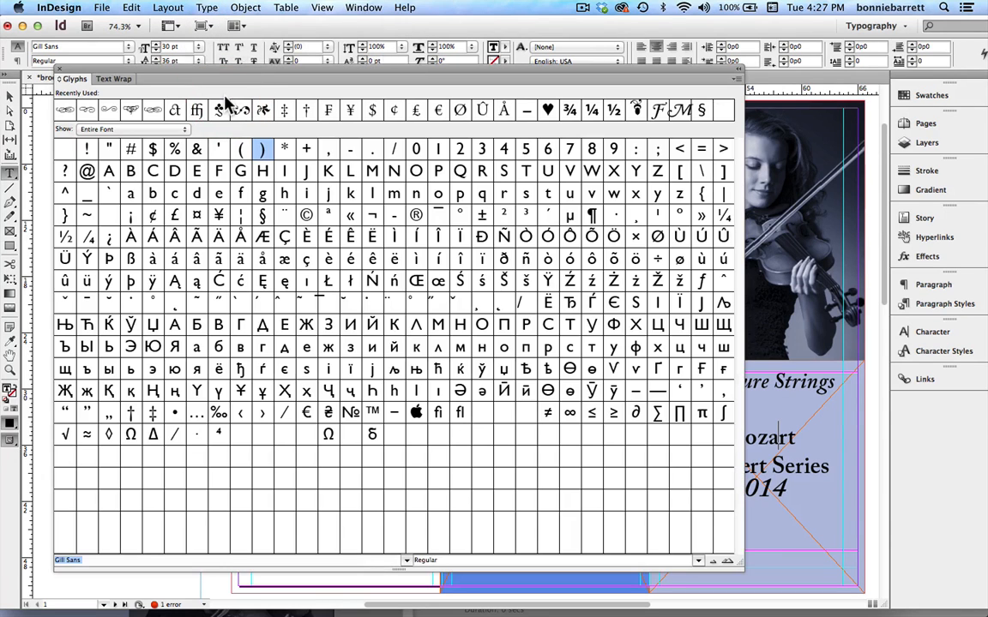
drag(269, 73, 249, 30)
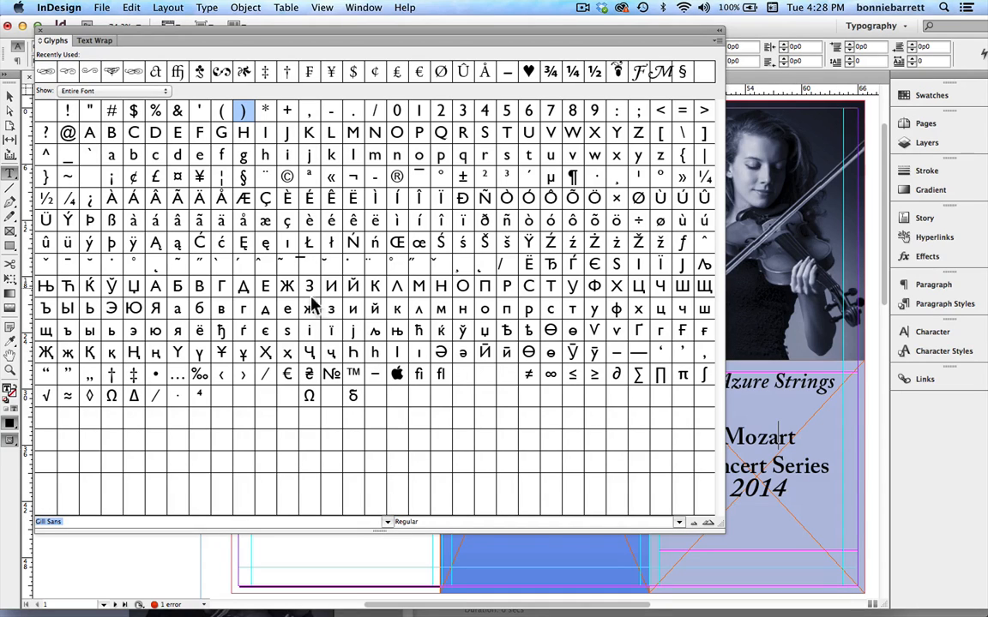
Show the glyphs of Adobe Caslon Pro and browse through the entire font.
click(386, 524)
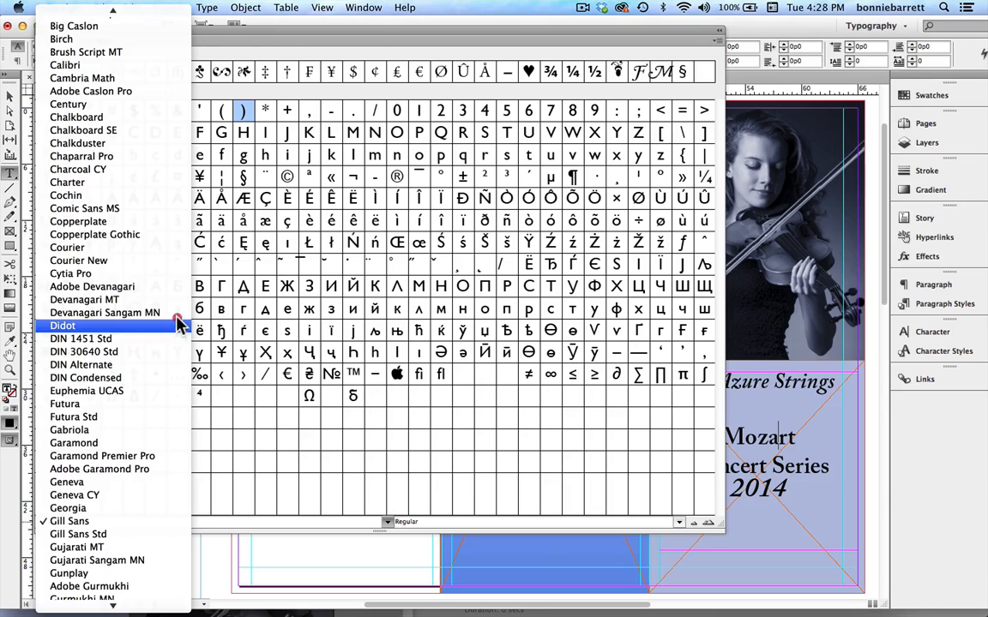
click(171, 91)
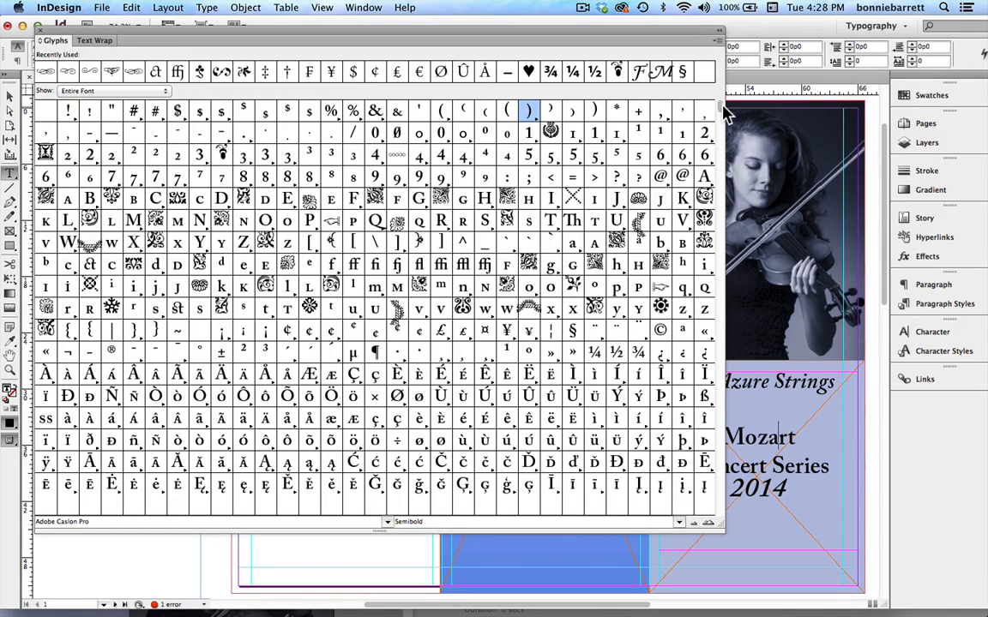
scroll(718, 138, down, 1)
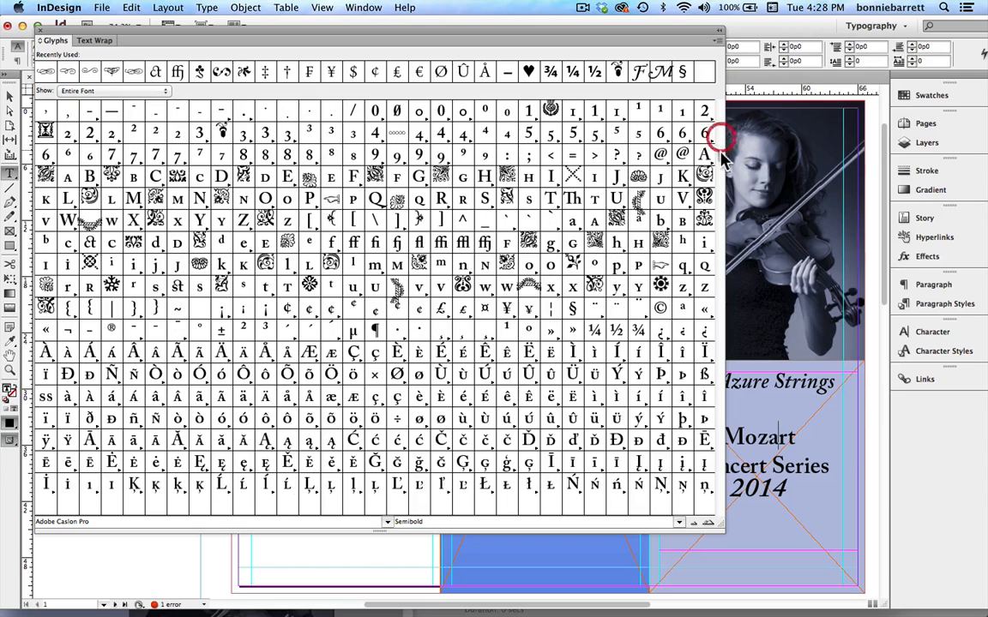
scroll(719, 240, down, 2)
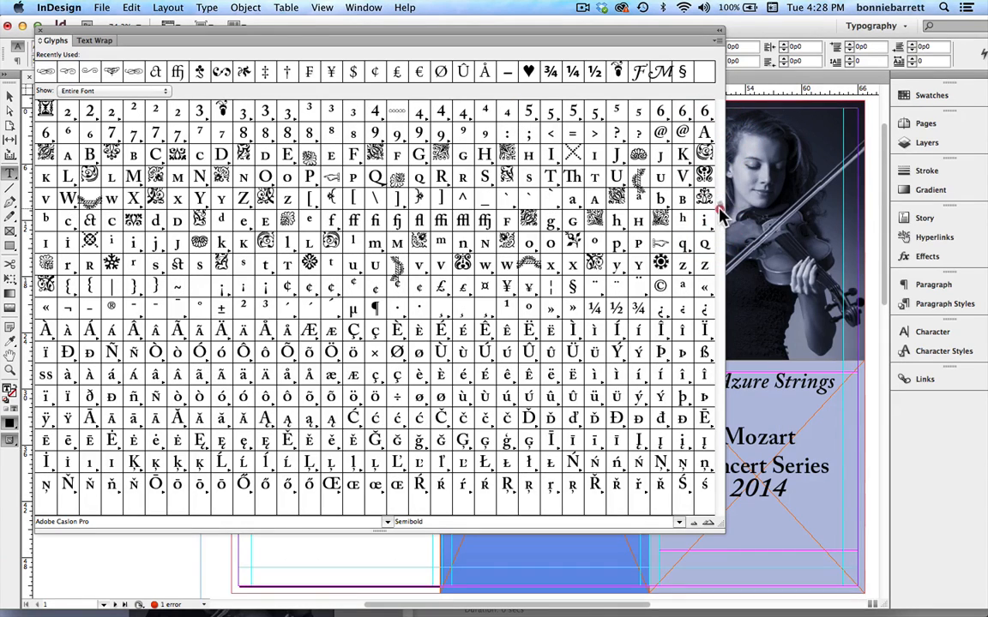
scroll(711, 331, down, 3)
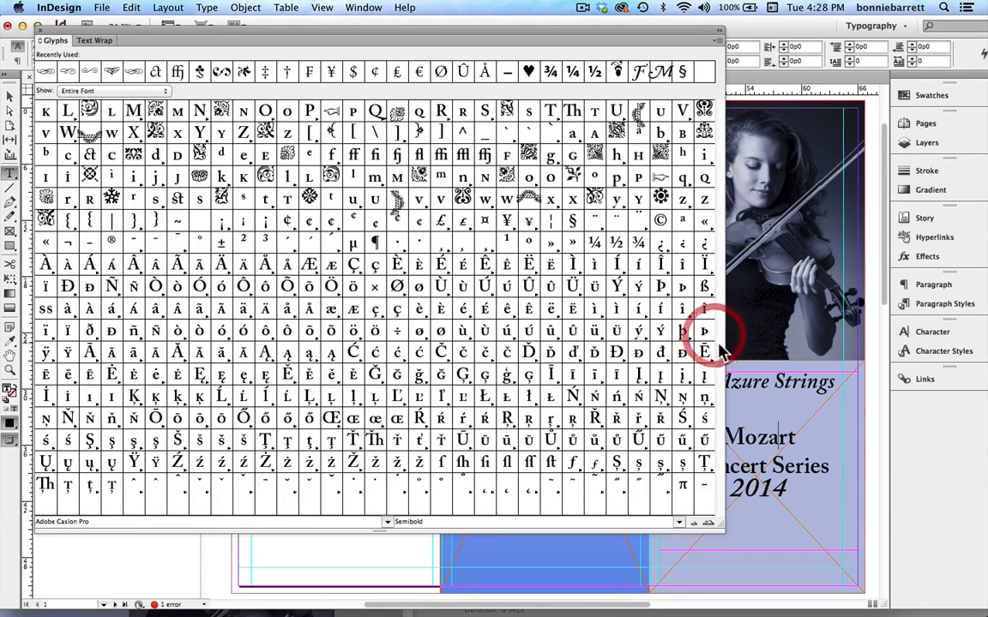
drag(719, 412, 710, 477)
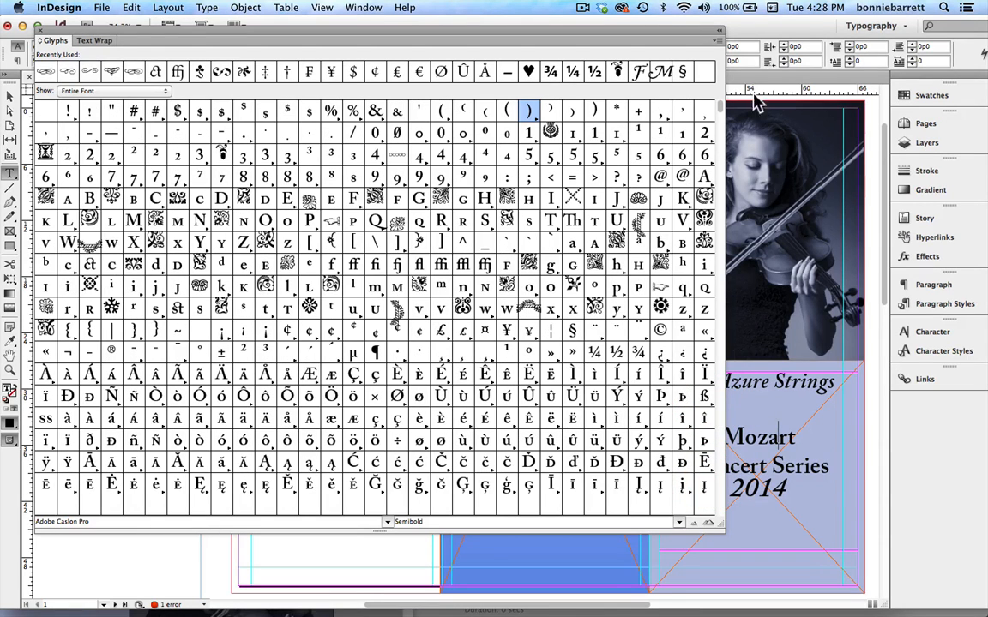
View the Small Capitals From Capitals, Oldstyle Figures, Discretionary Ligatures and Ornaments subsets of the Adobe Caslon Pro glyphs.
click(118, 92)
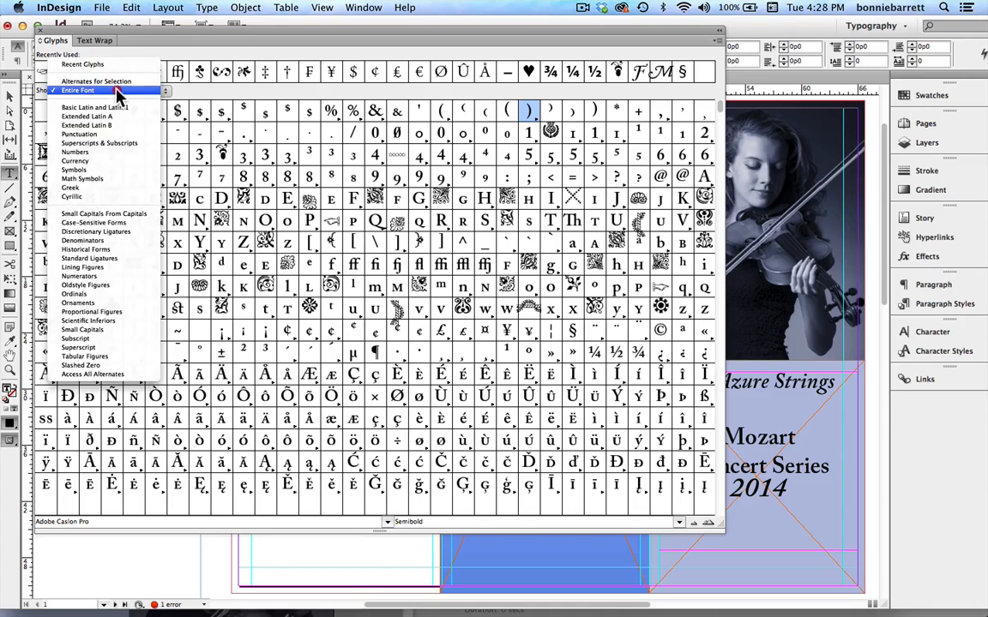
click(98, 216)
click(111, 92)
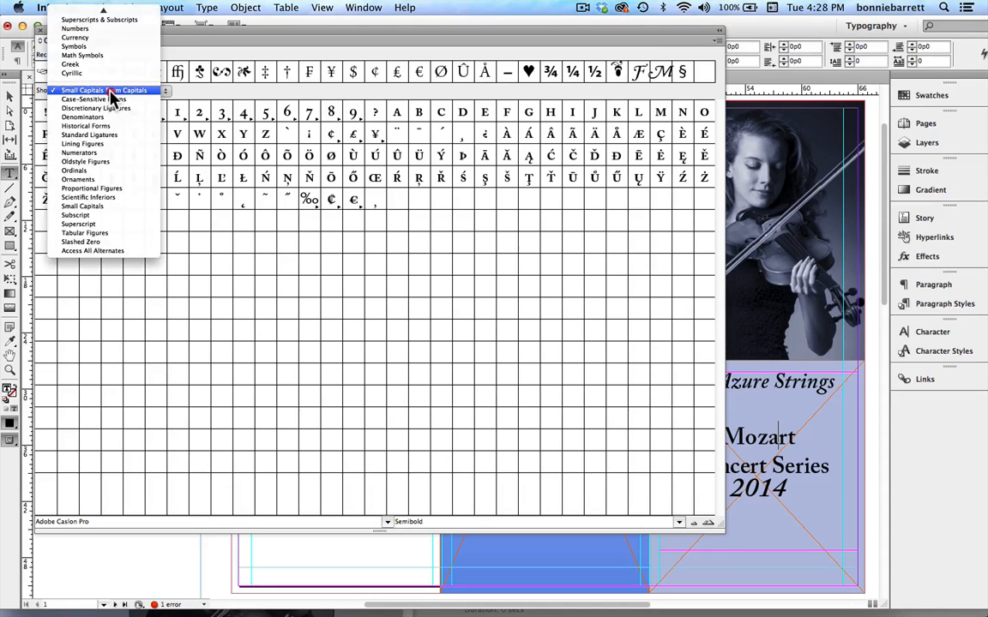
click(100, 161)
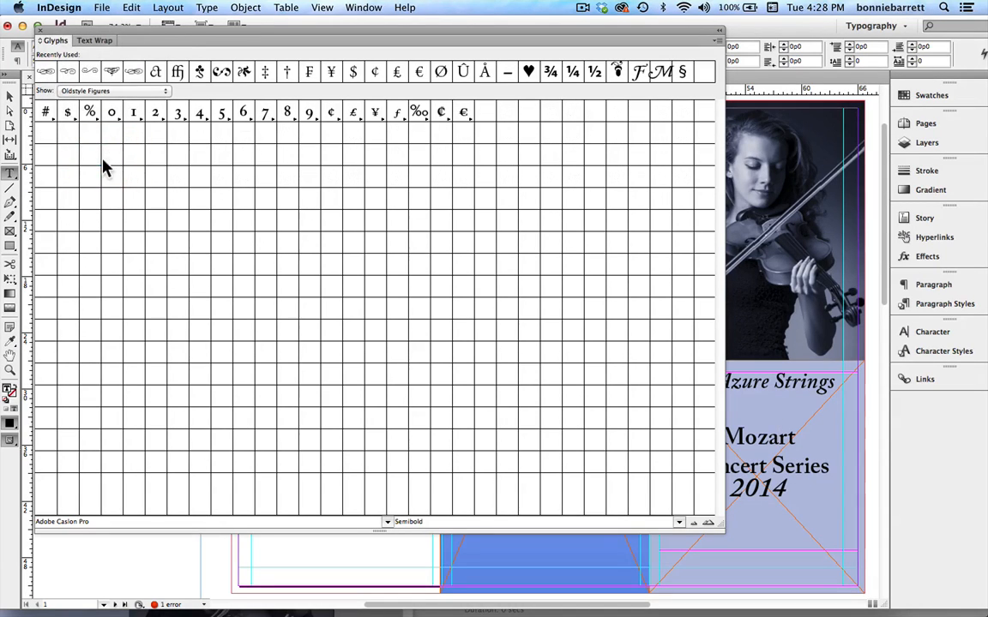
click(122, 92)
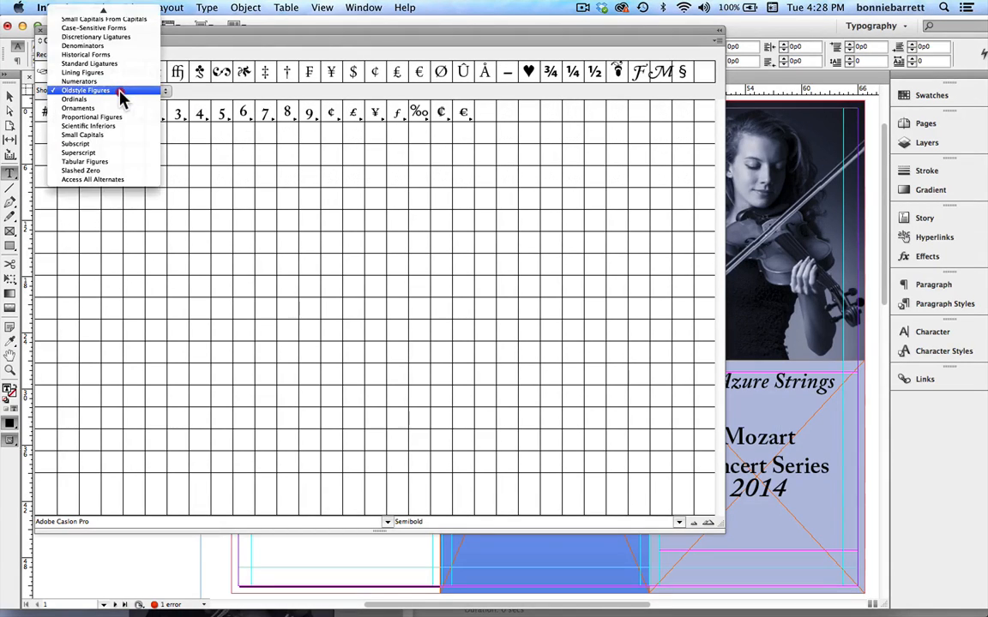
click(142, 39)
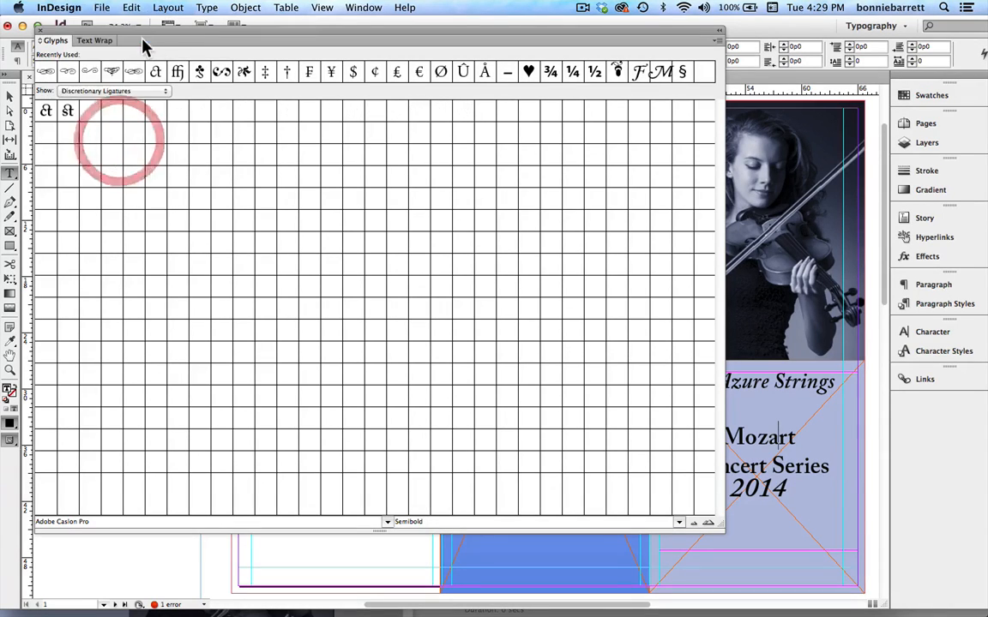
click(126, 92)
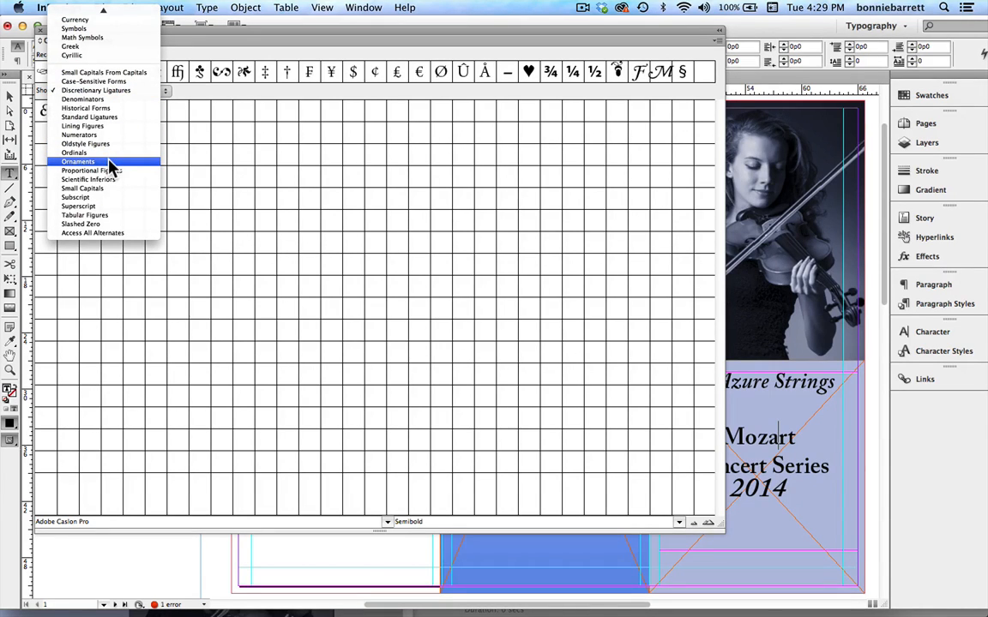
click(109, 162)
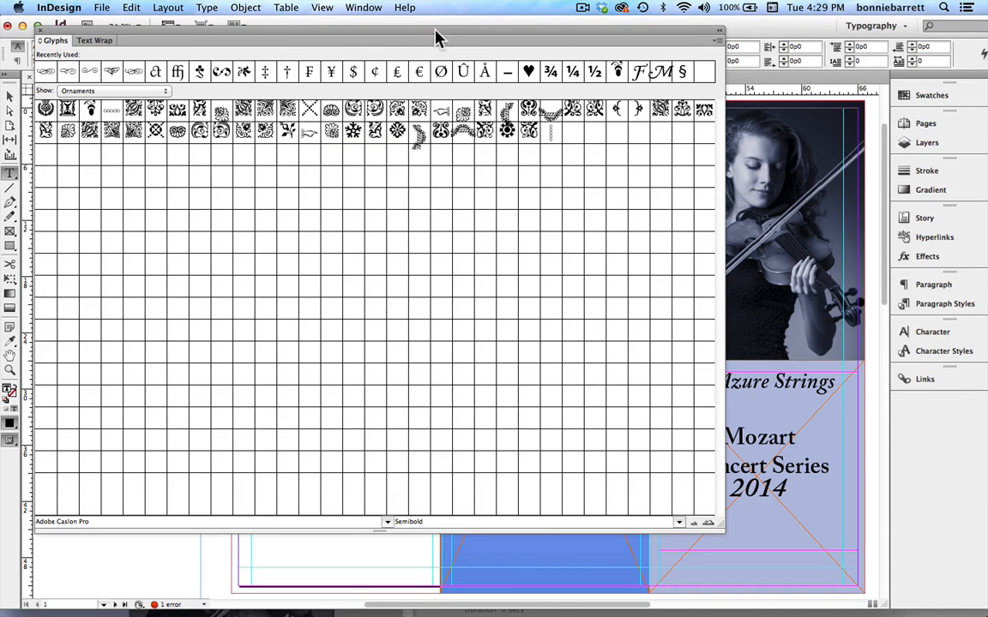
Apply the OpenType Swash feature to the cover line "The Azure Strings".
drag(437, 36, 289, 172)
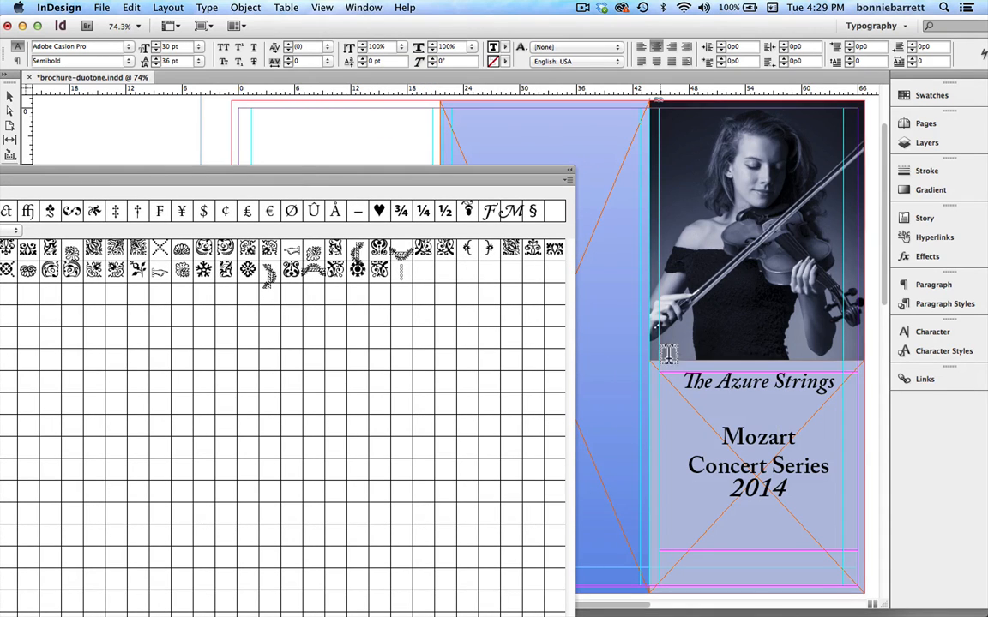
click(691, 390)
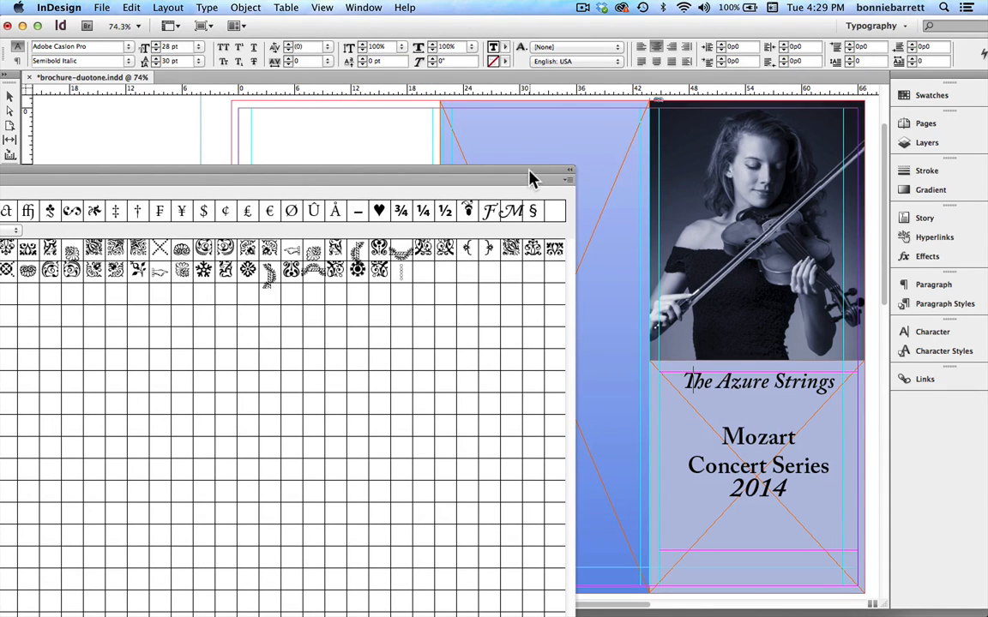
drag(530, 172, 475, 172)
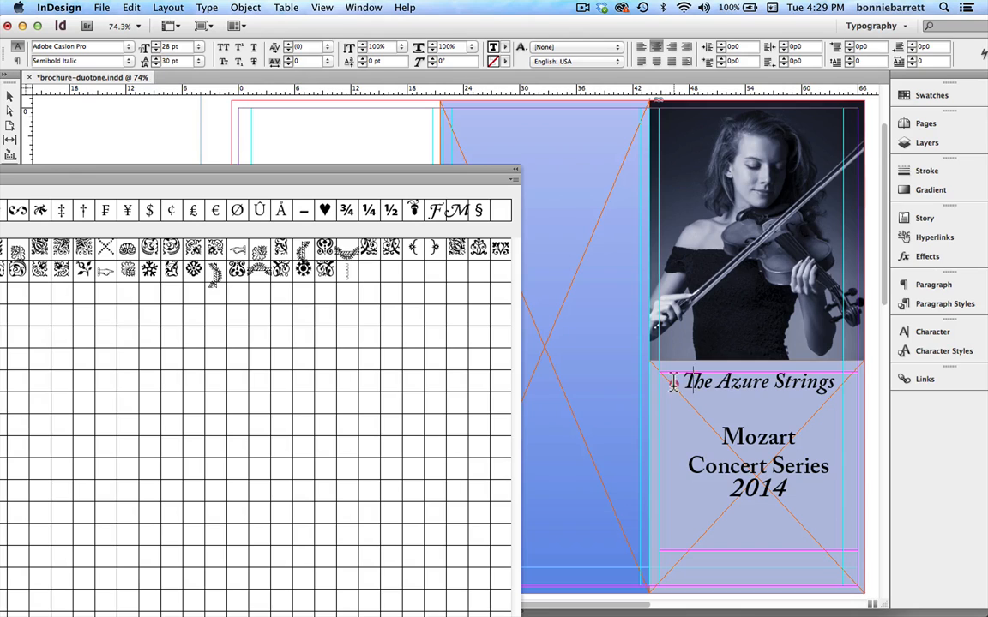
drag(673, 384, 847, 380)
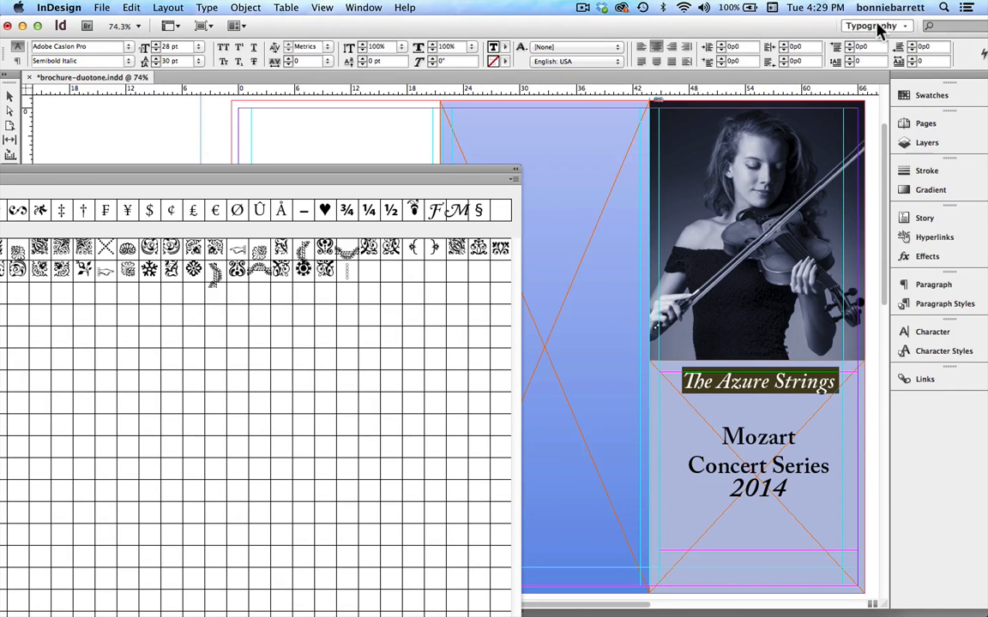
drag(808, 27, 776, 27)
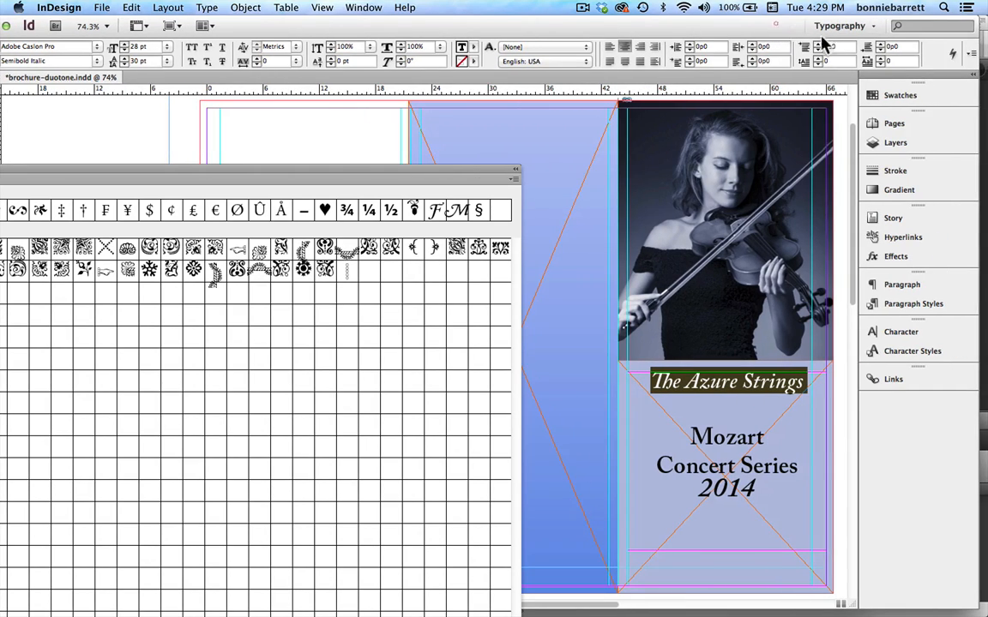
click(972, 53)
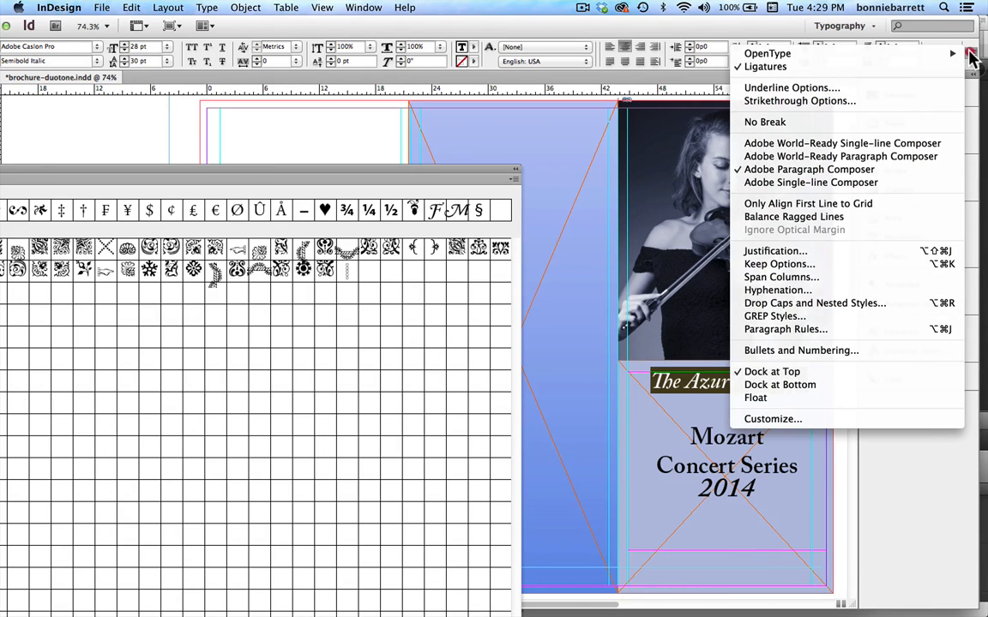
mouse_move(891, 53)
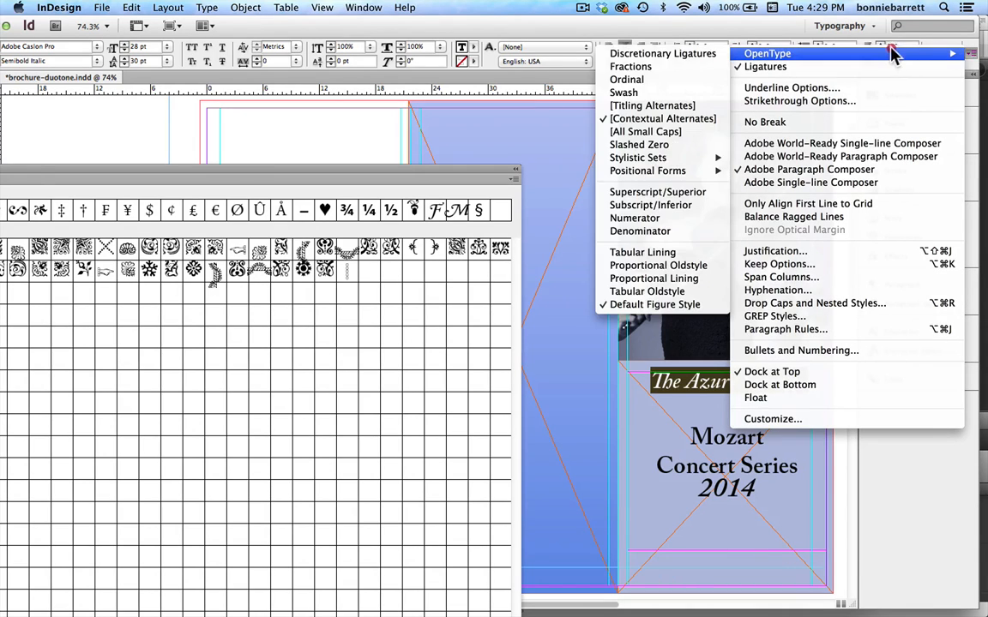
click(624, 93)
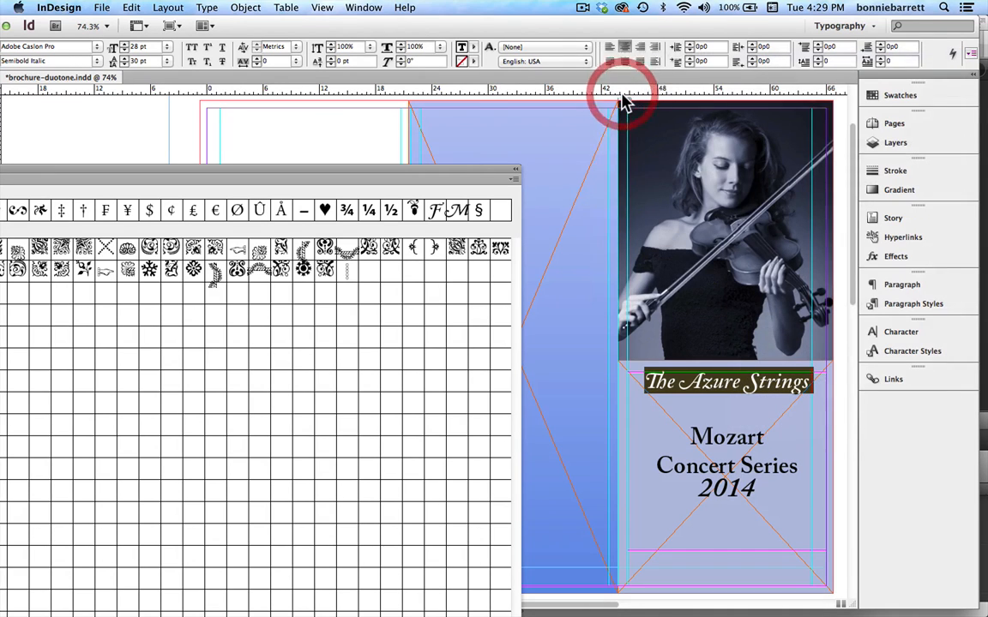
click(734, 386)
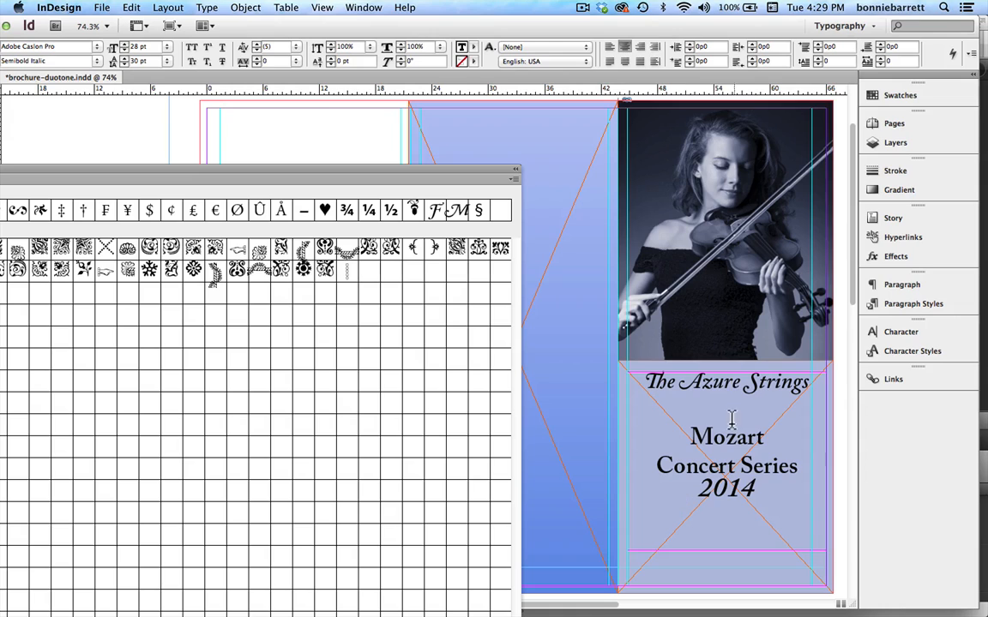
Apply OpenType All Small Caps to the letters "ozart" in the cover title, leaving the initial M out.
drag(711, 440, 769, 438)
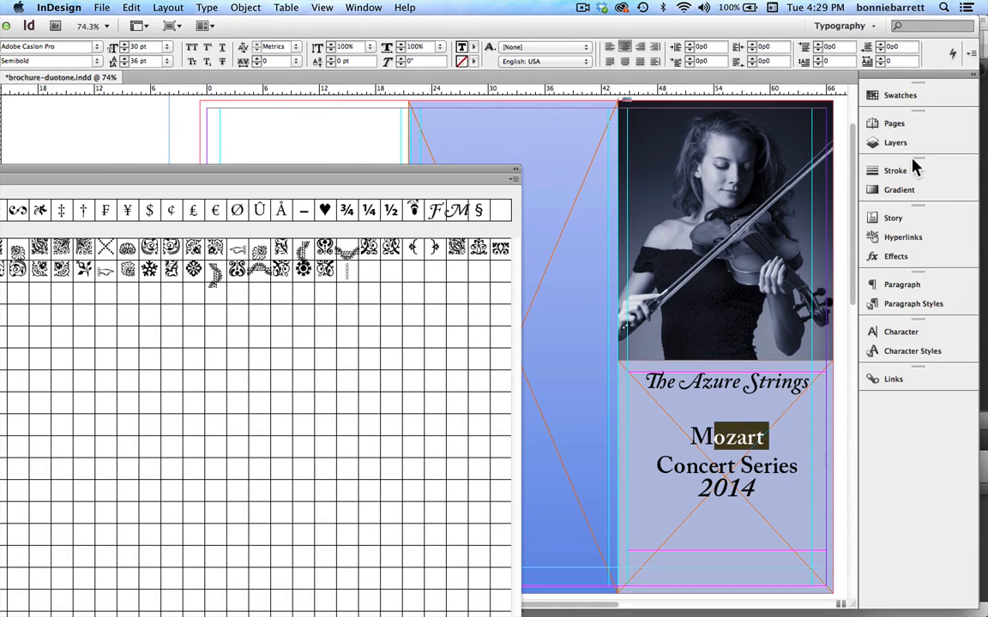
click(972, 54)
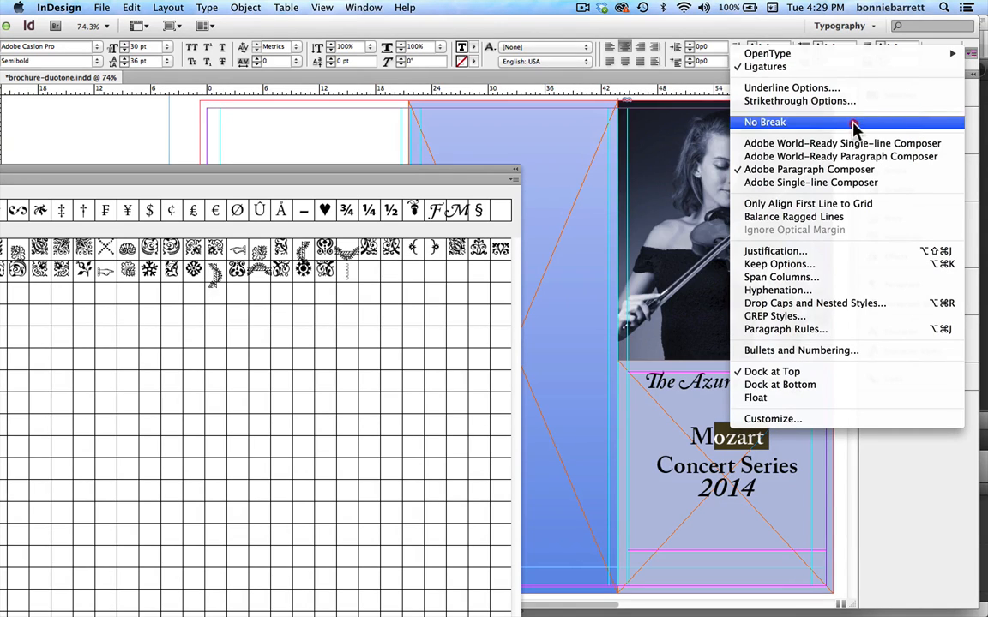
mouse_move(812, 56)
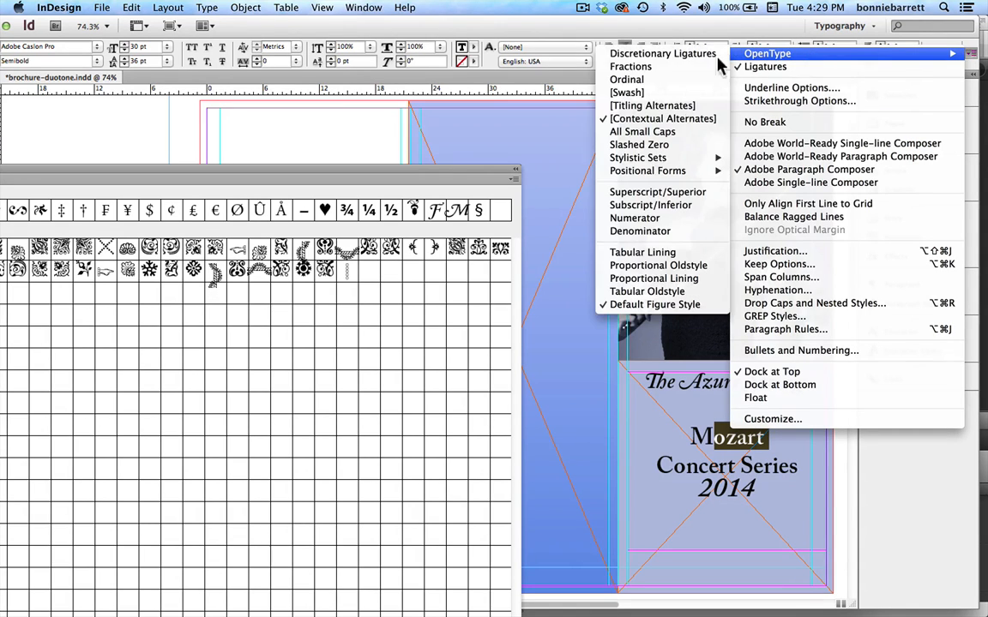
click(672, 132)
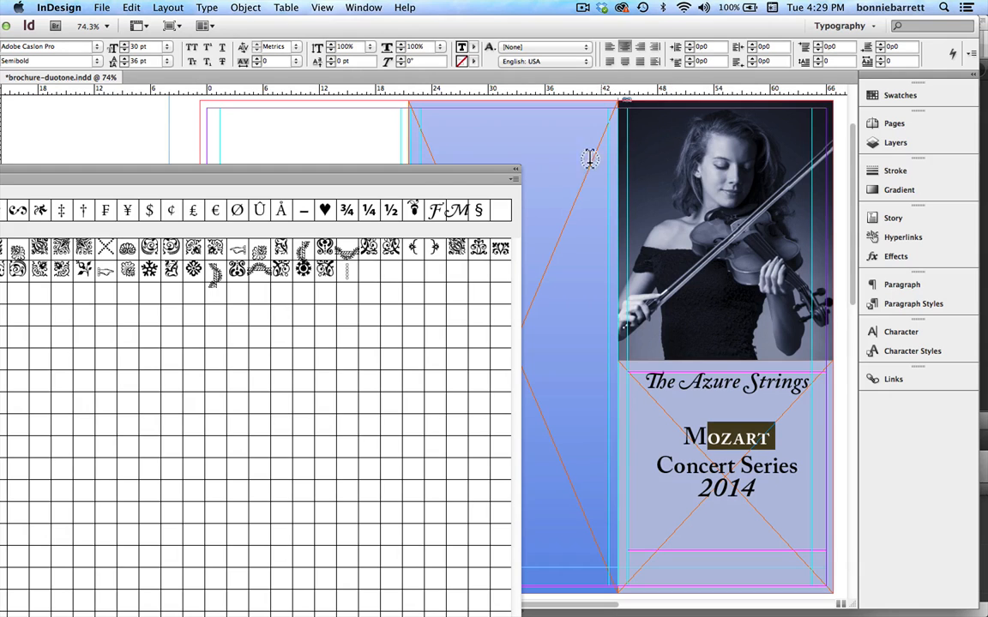
Close the glyph display and reposition the document window so the drawing tools are accessible.
drag(432, 175, 690, 69)
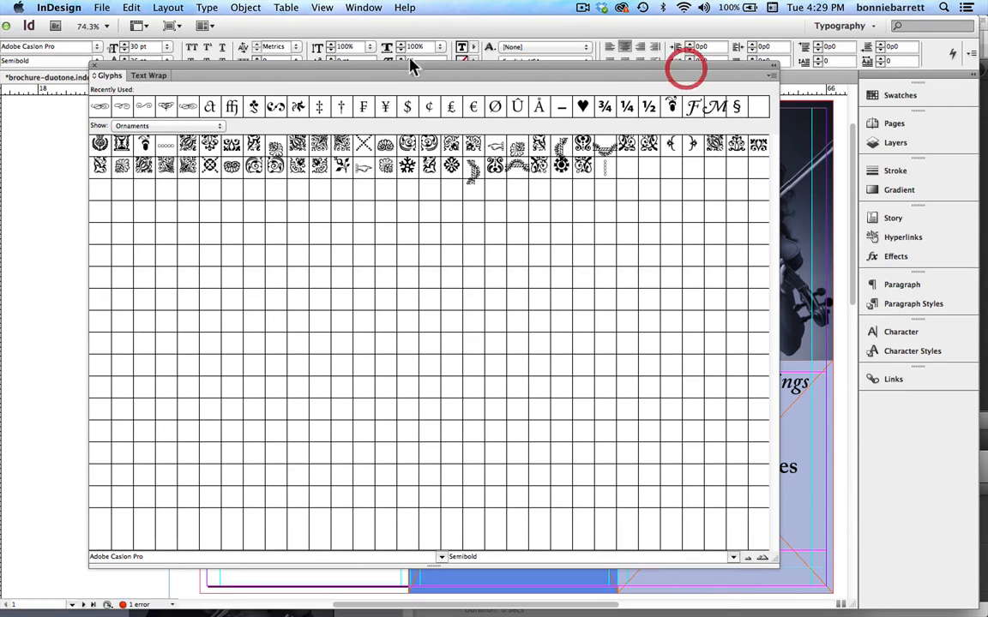
click(95, 70)
drag(259, 36, 312, 27)
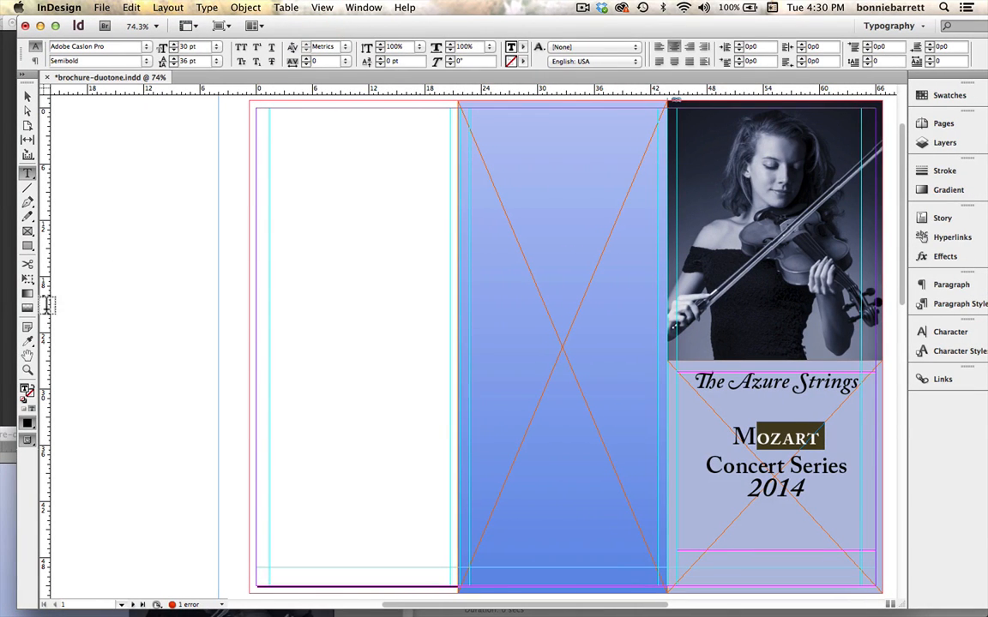
Copy the small-caps formatting from "Mozart" onto the letters "eries" and "oncert" of "Concert Series" with the Eyedropper.
click(27, 96)
click(244, 225)
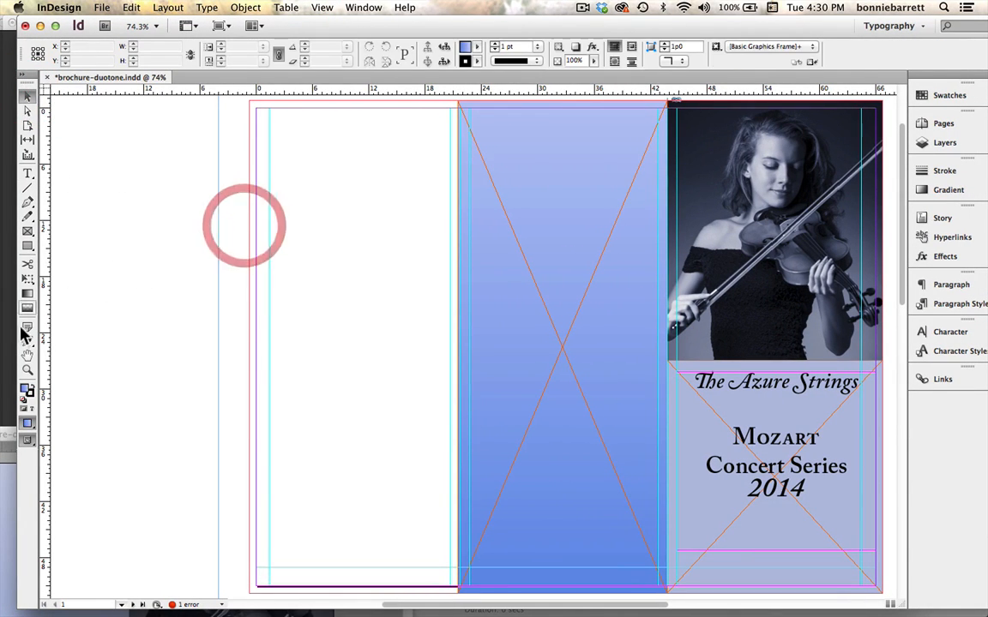
click(26, 341)
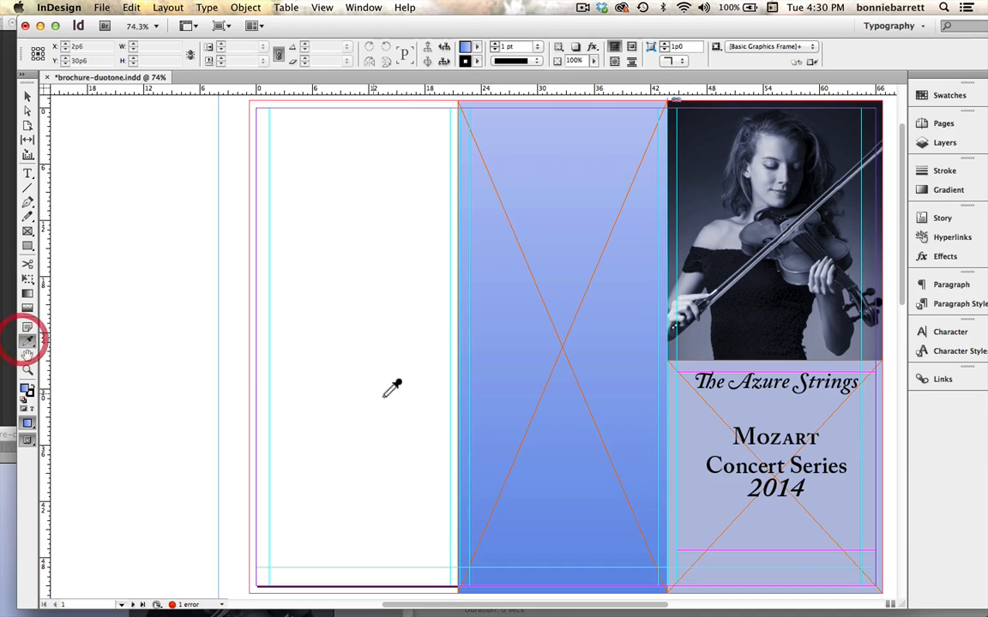
click(775, 437)
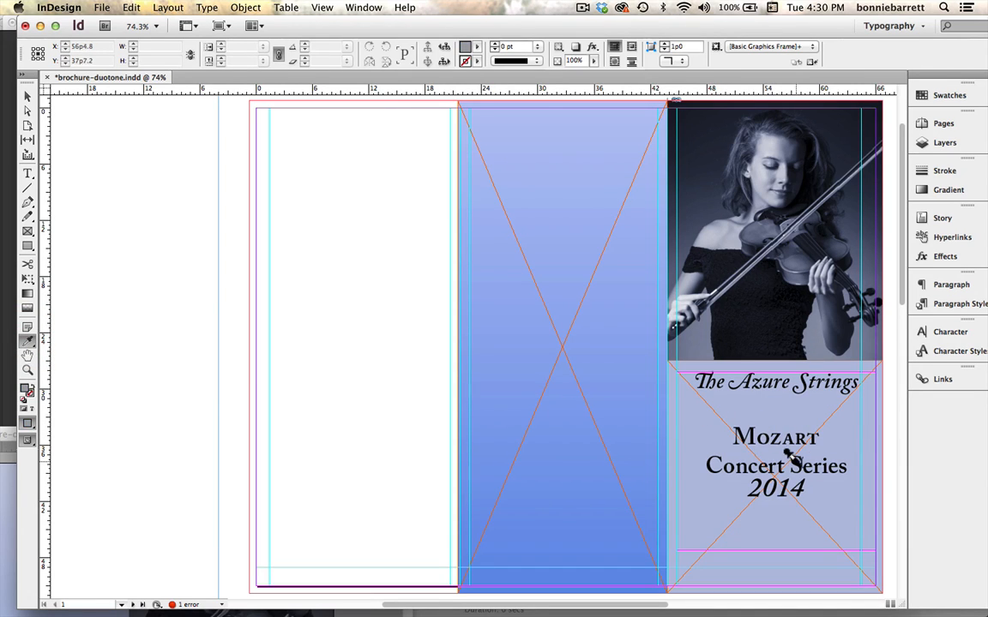
drag(791, 467, 853, 467)
drag(699, 465, 784, 465)
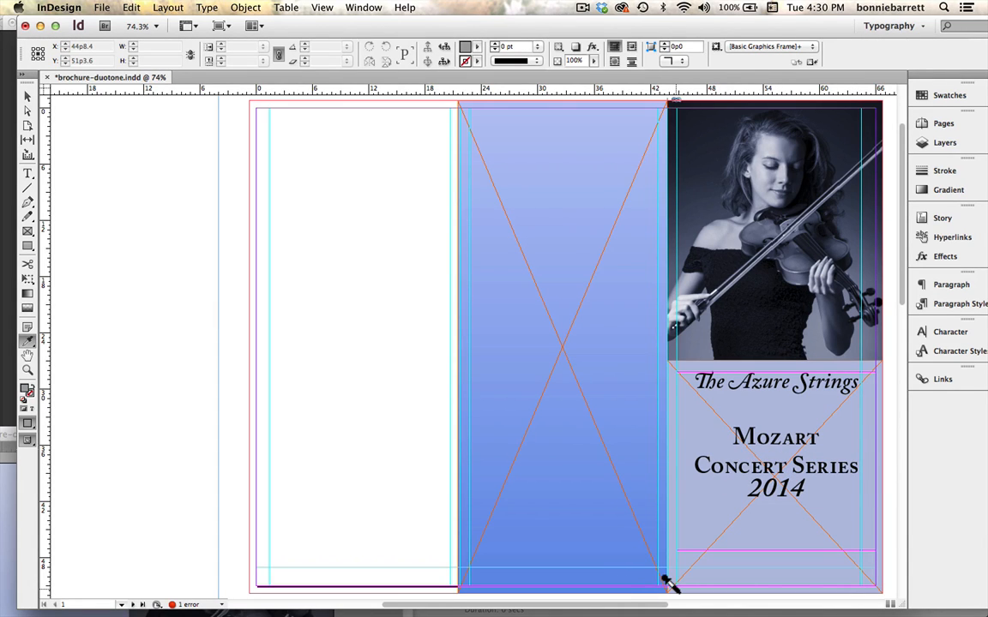
Apply the OpenType Proportional Oldstyle figure style to the year 2014 on the cover.
click(29, 174)
drag(743, 489, 809, 491)
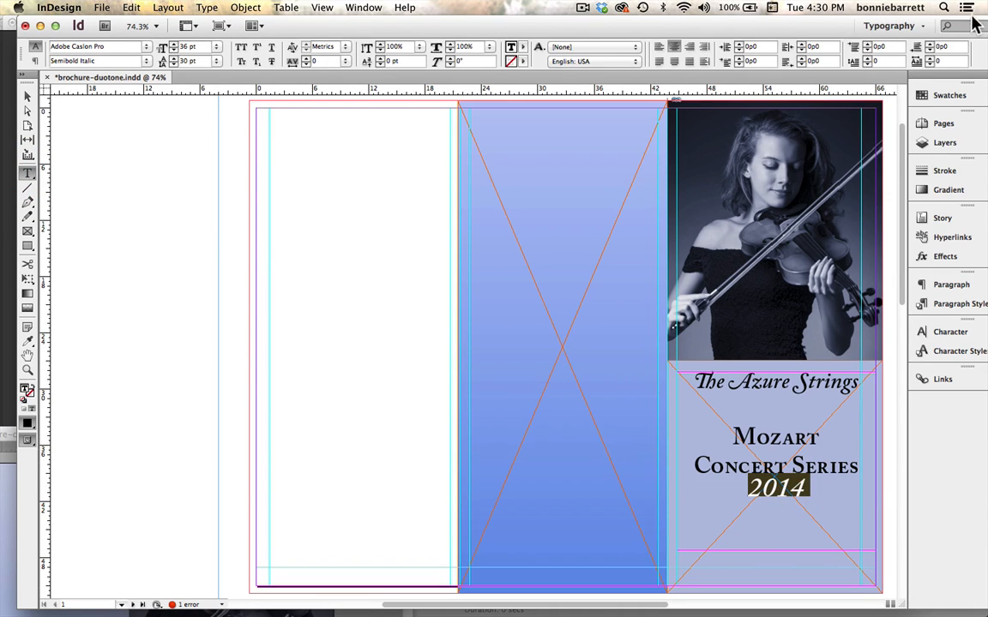
drag(828, 20, 765, 16)
click(956, 53)
mouse_move(884, 57)
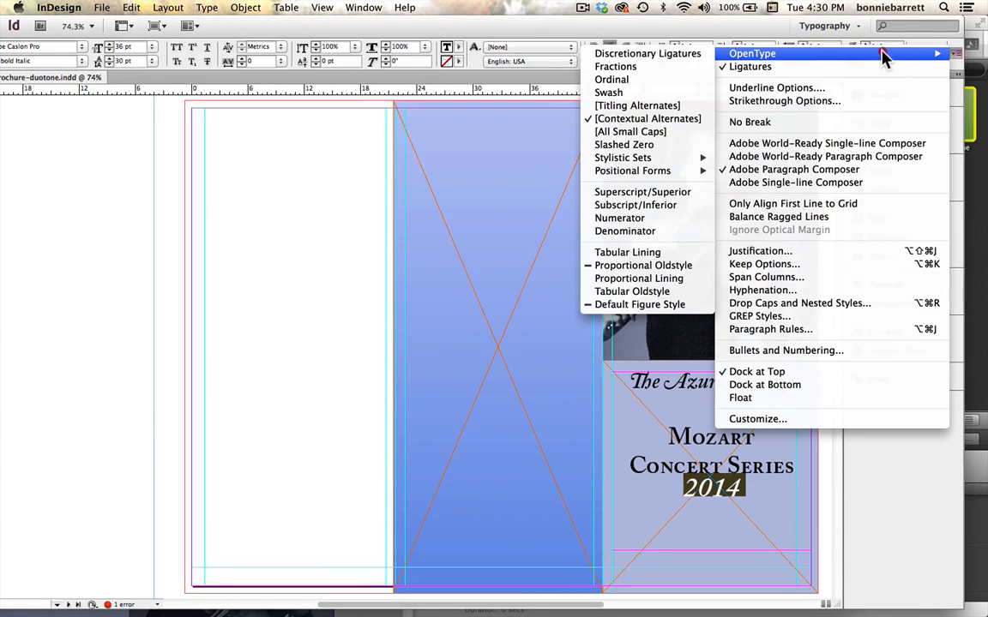
click(615, 267)
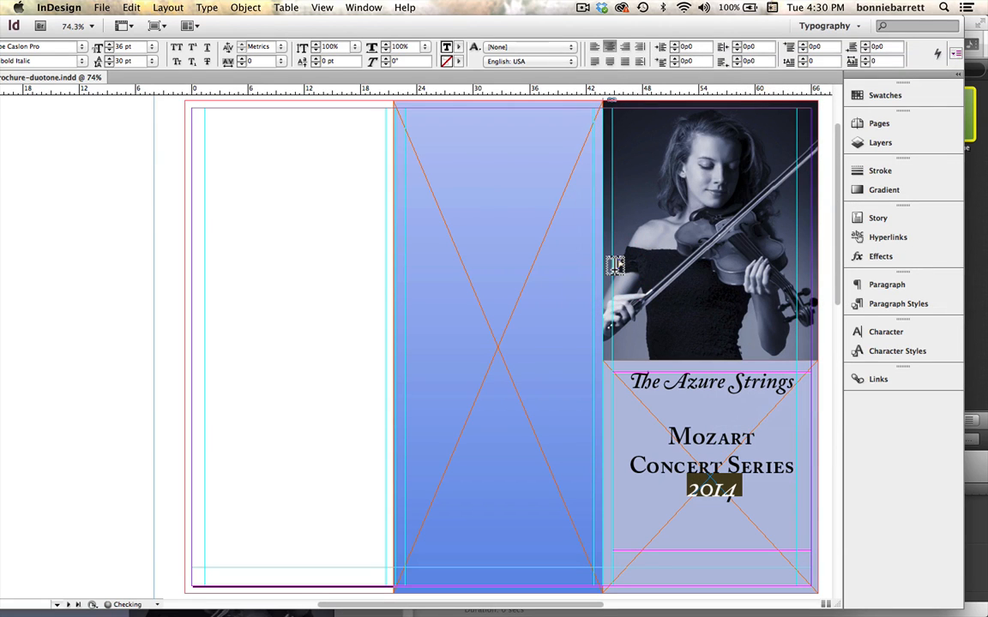
click(716, 463)
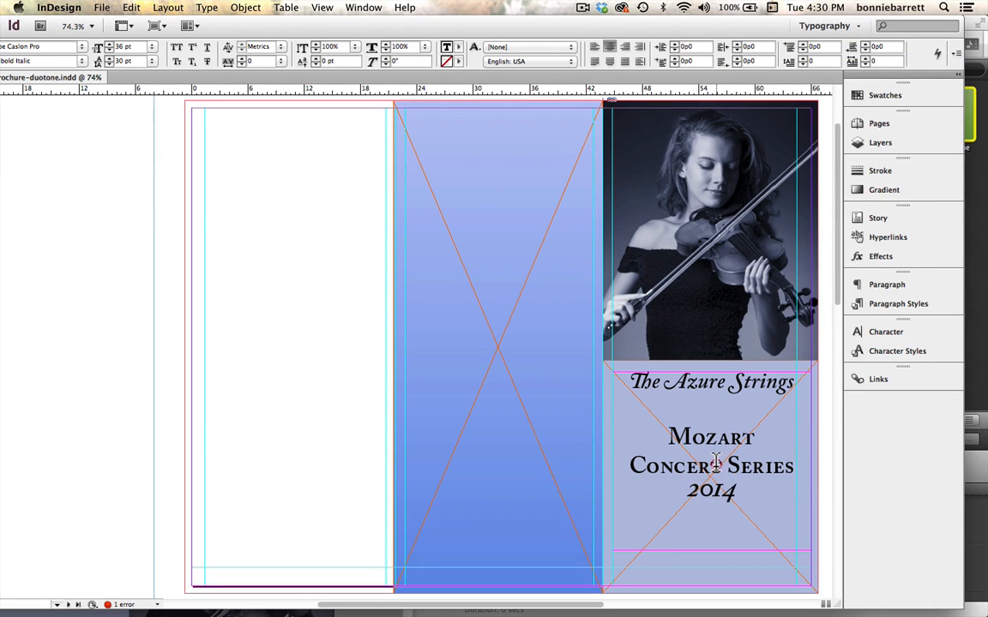
Place the text cursor in the blank line above "Mozart" and display the Ornaments glyphs of Bickham Script Pro.
click(723, 409)
click(713, 408)
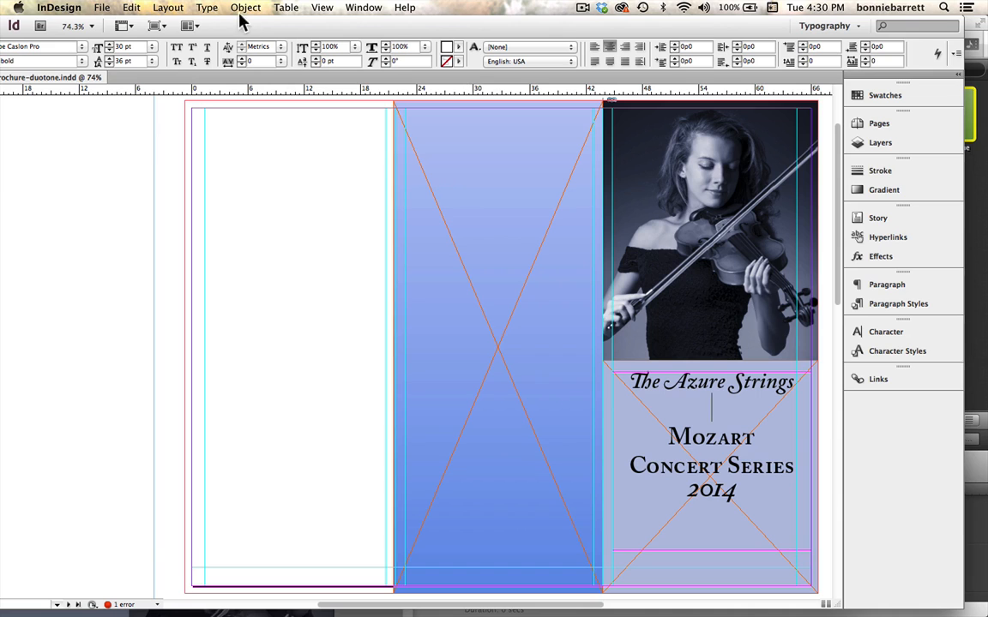
click(205, 8)
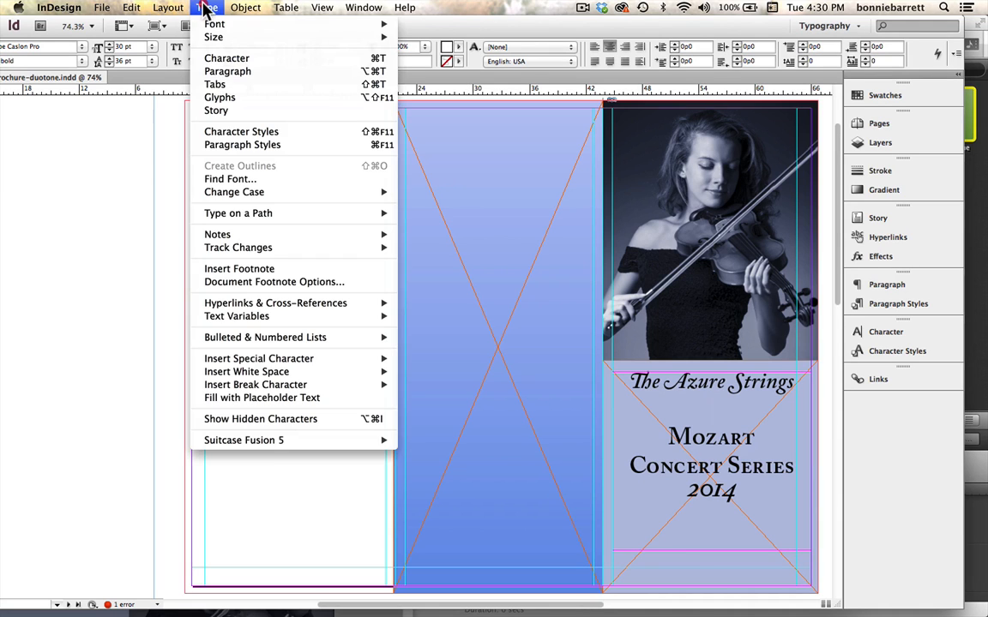
click(209, 97)
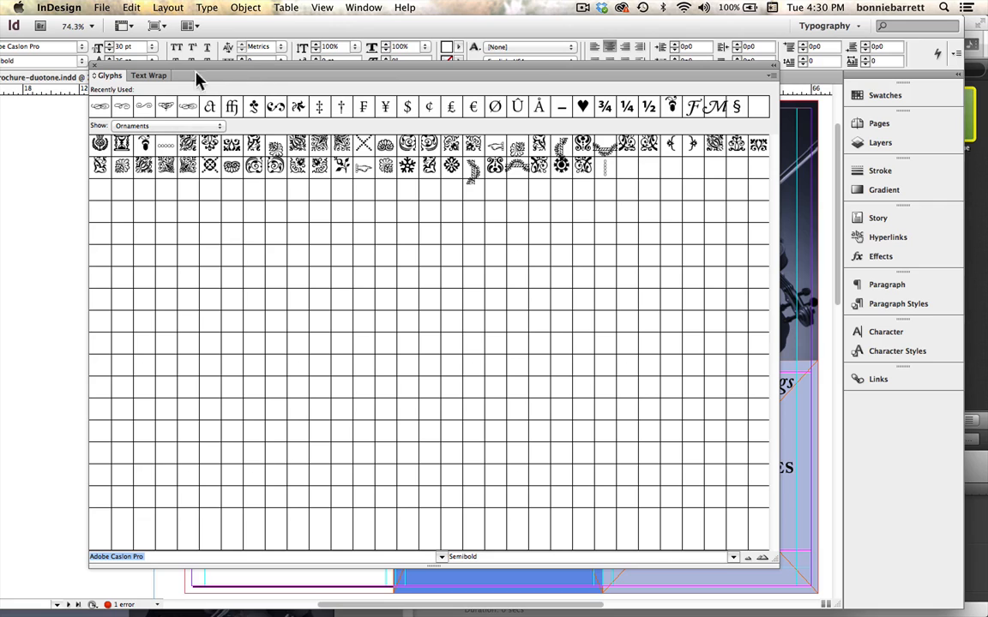
click(442, 557)
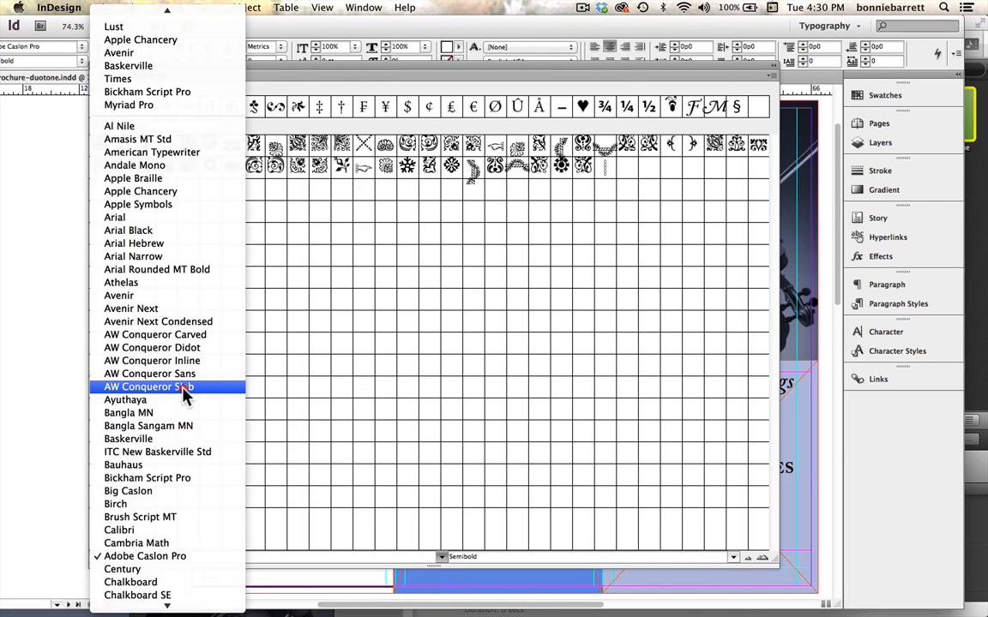
click(189, 485)
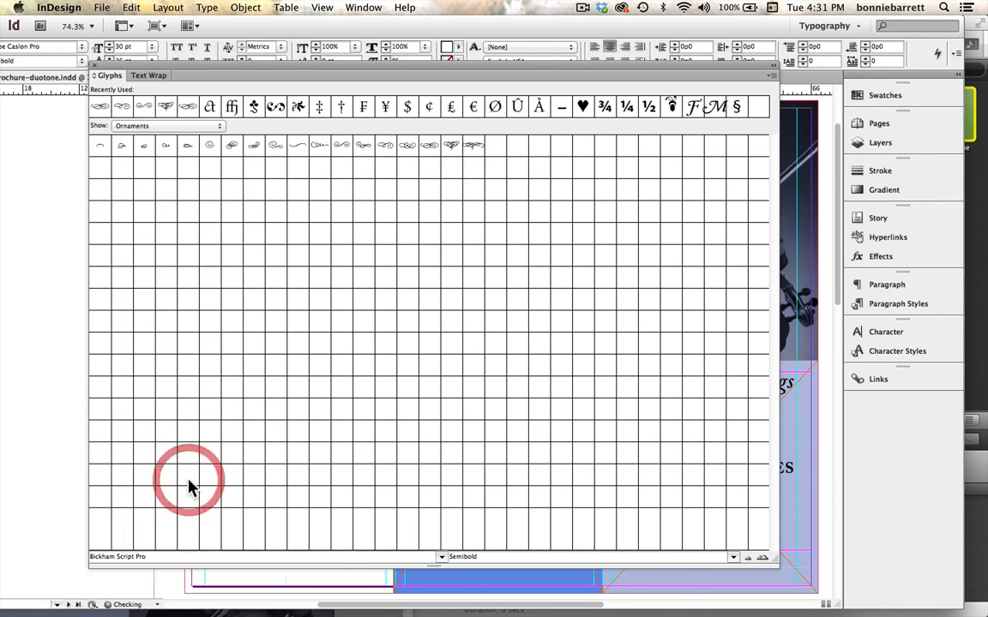
View the Swash subset of the Bickham Script Pro glyphs and return to the Ornaments subset.
click(183, 128)
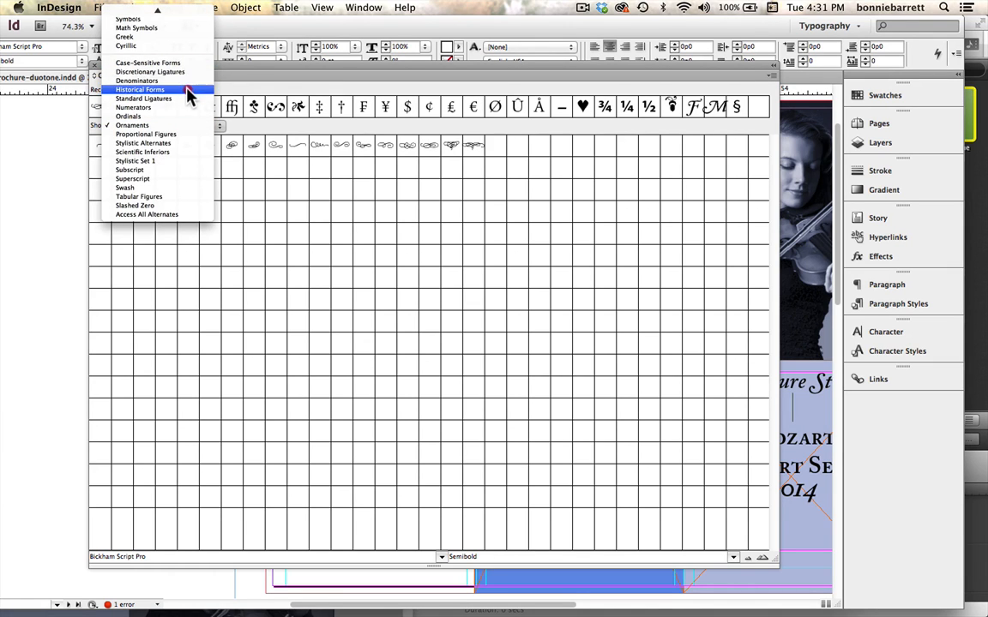
click(159, 188)
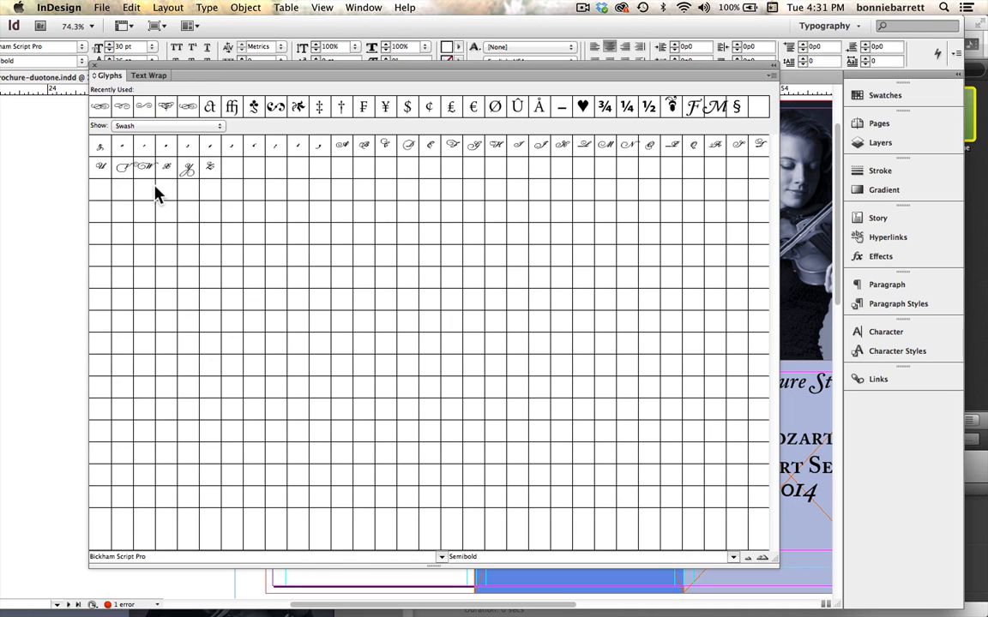
click(165, 128)
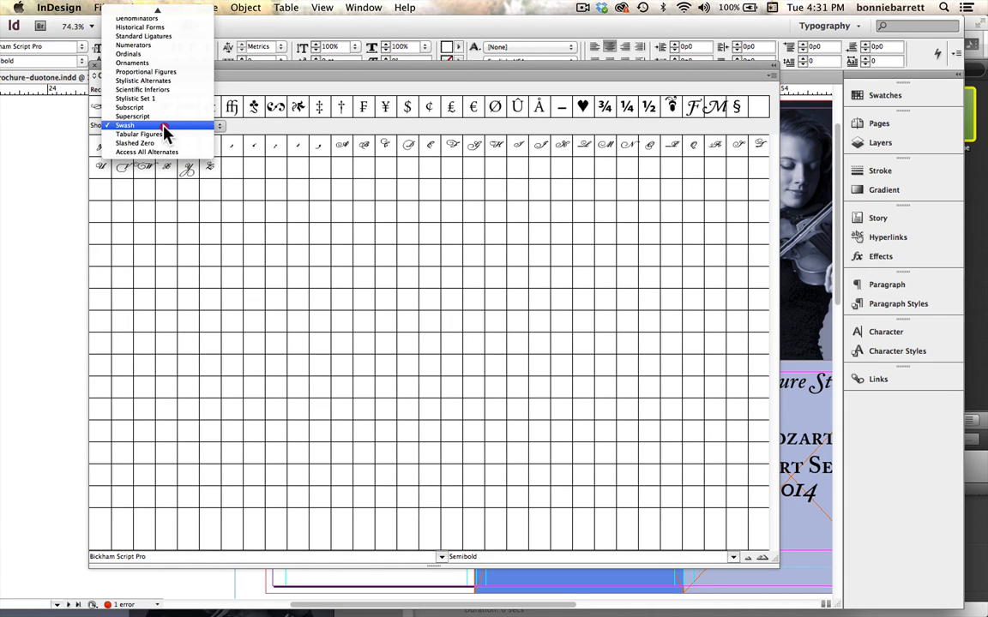
click(171, 64)
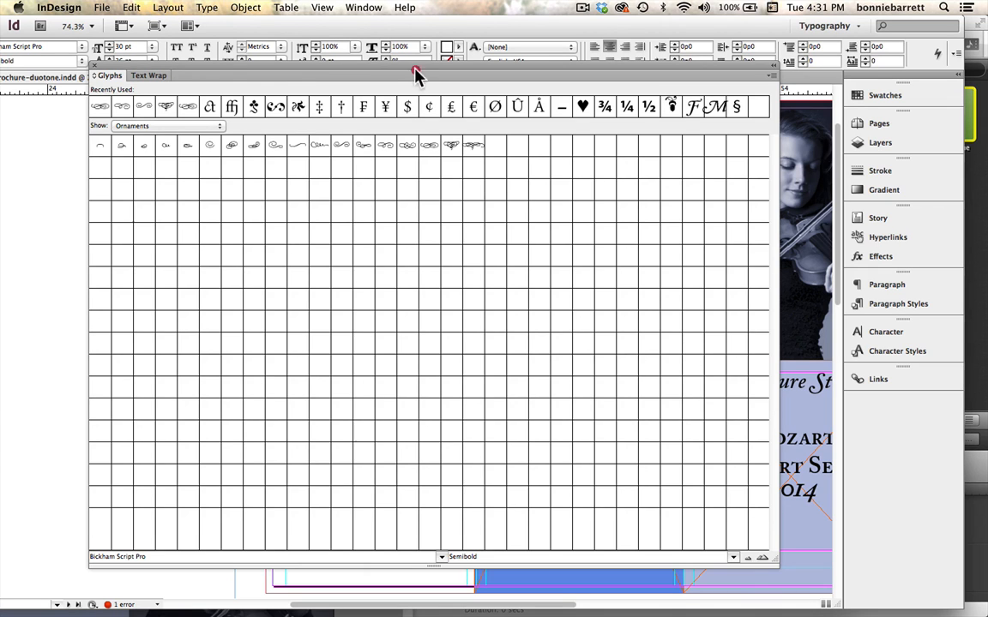
Insert two different Bickham Script Pro scroll ornaments side by side in the blank line under "The Azure Strings".
drag(415, 75, 277, 86)
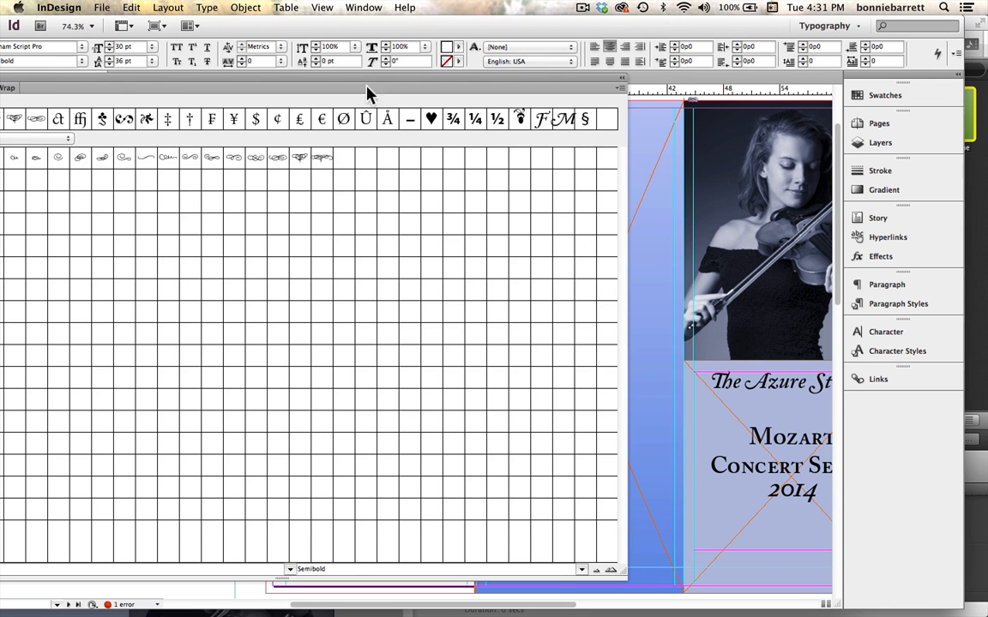
drag(262, 83, 331, 73)
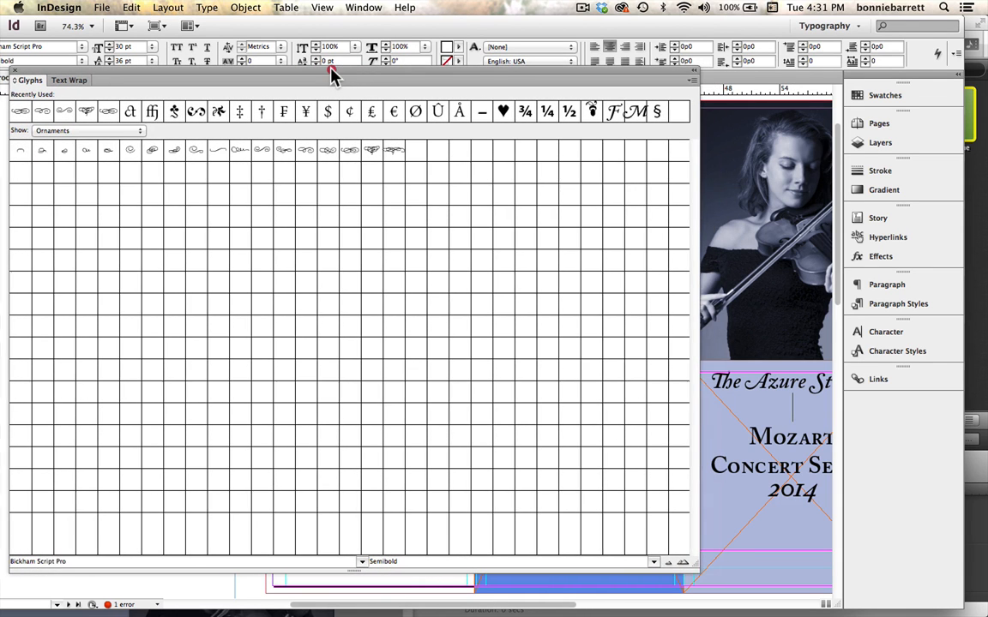
double_click(321, 152)
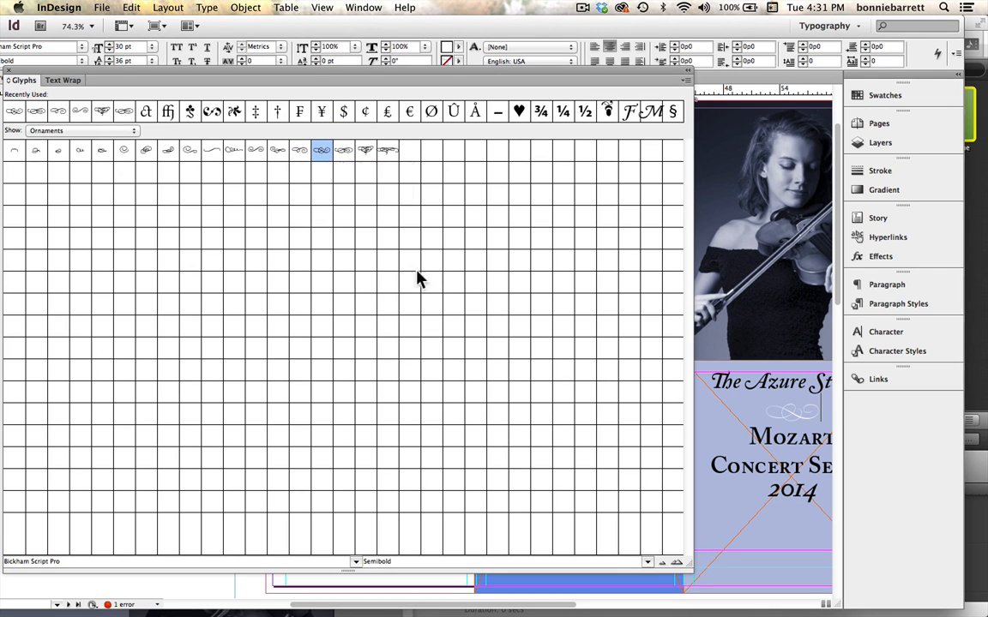
double_click(344, 151)
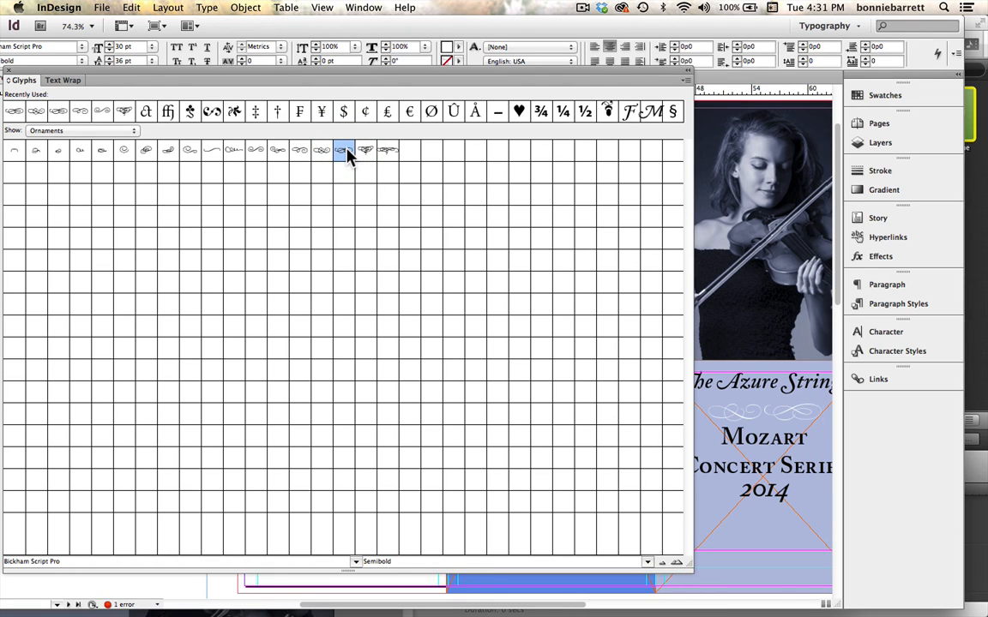
Insert a large Bickham Script Pro ornament with a central drop flourish on the line below 2014.
click(763, 515)
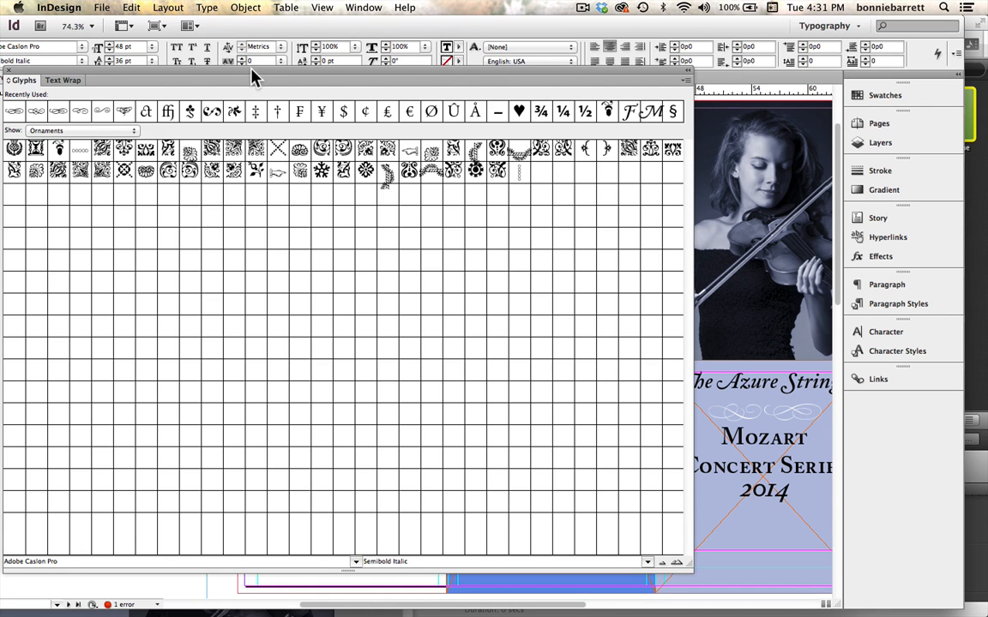
drag(254, 73, 277, 49)
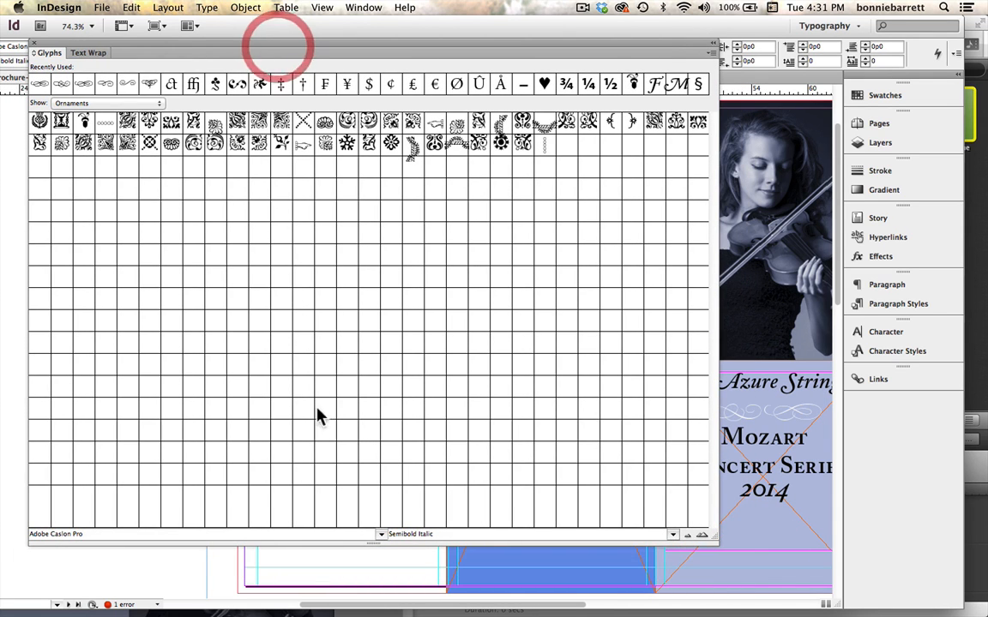
click(380, 533)
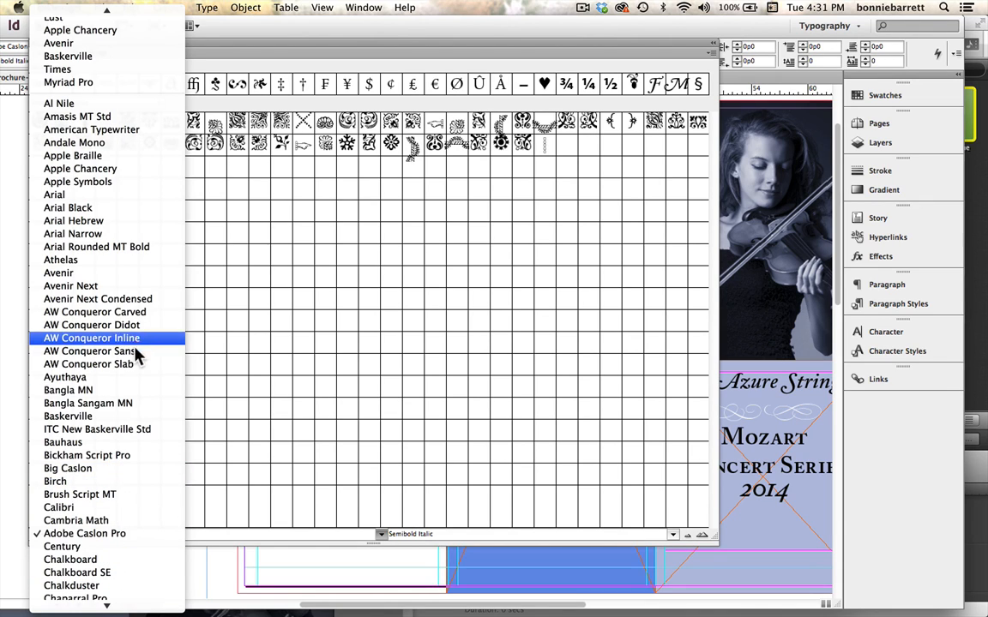
click(124, 456)
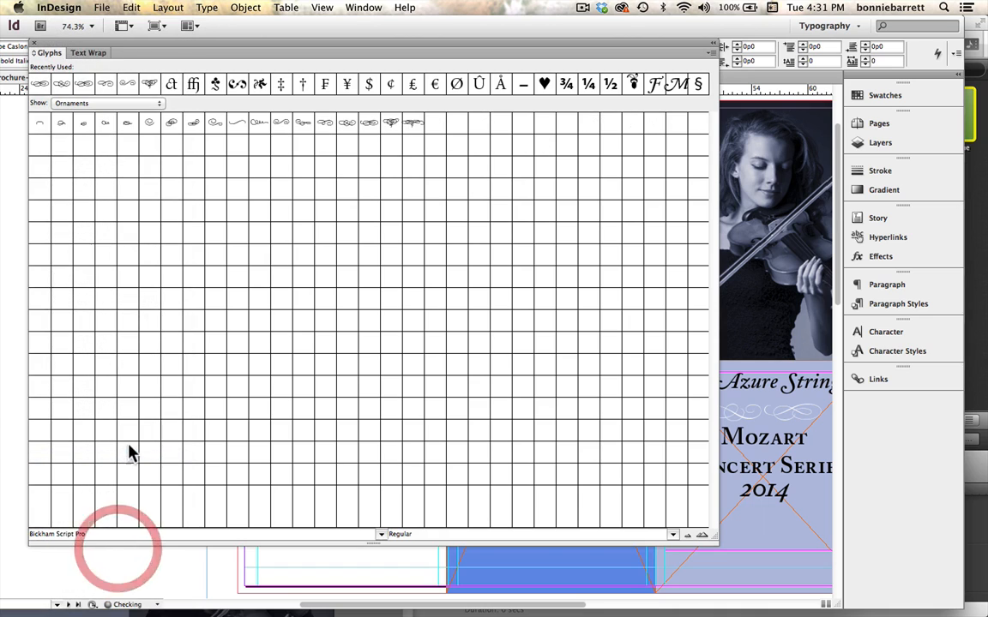
double_click(391, 122)
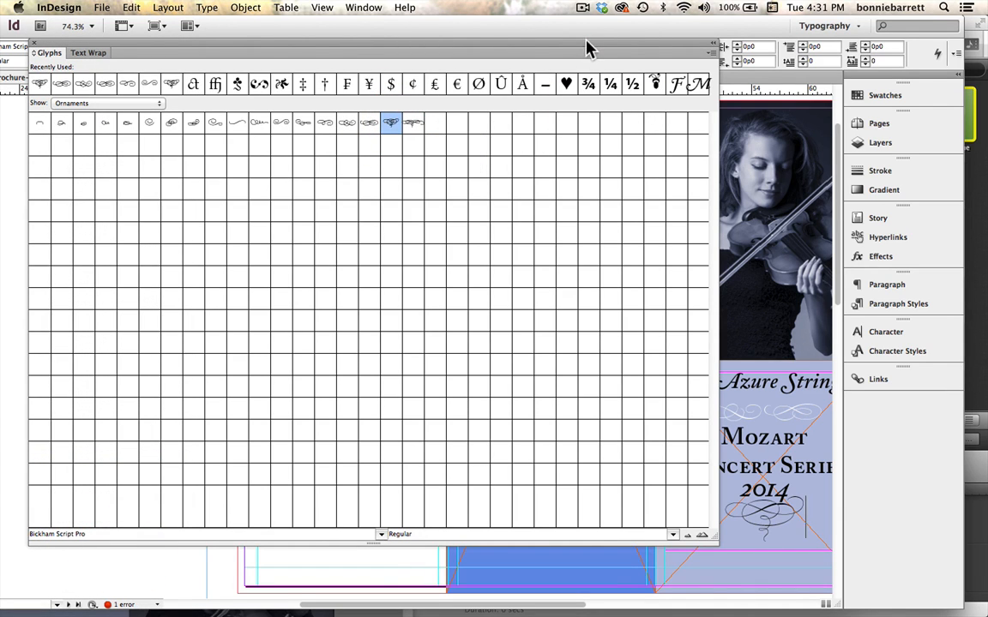
Move the glyph display off the cover text and color the ornament below 2014 with the [Paper] swatch.
drag(589, 44, 292, 499)
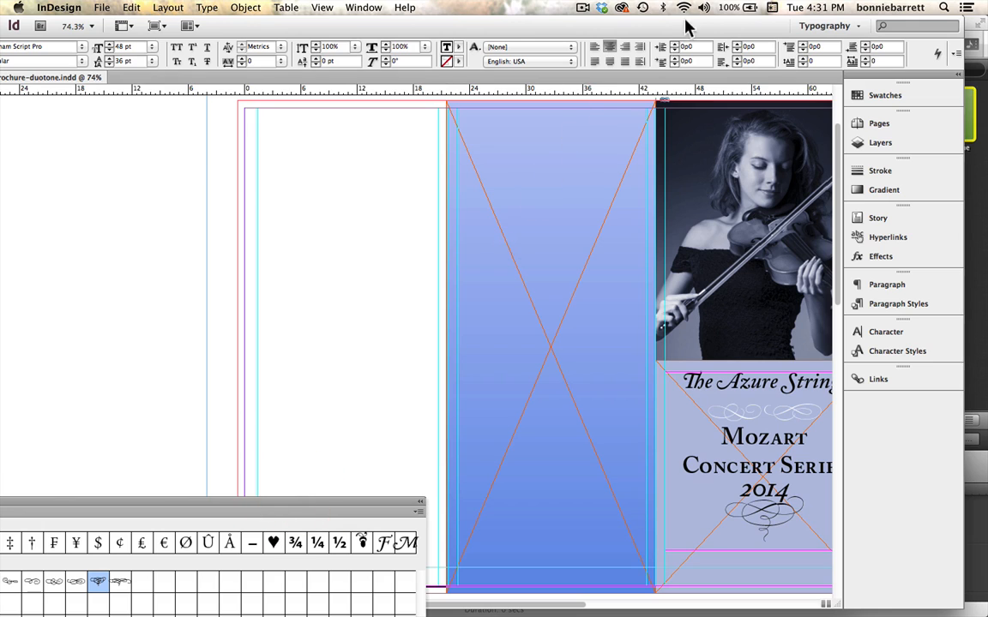
drag(707, 28, 625, 4)
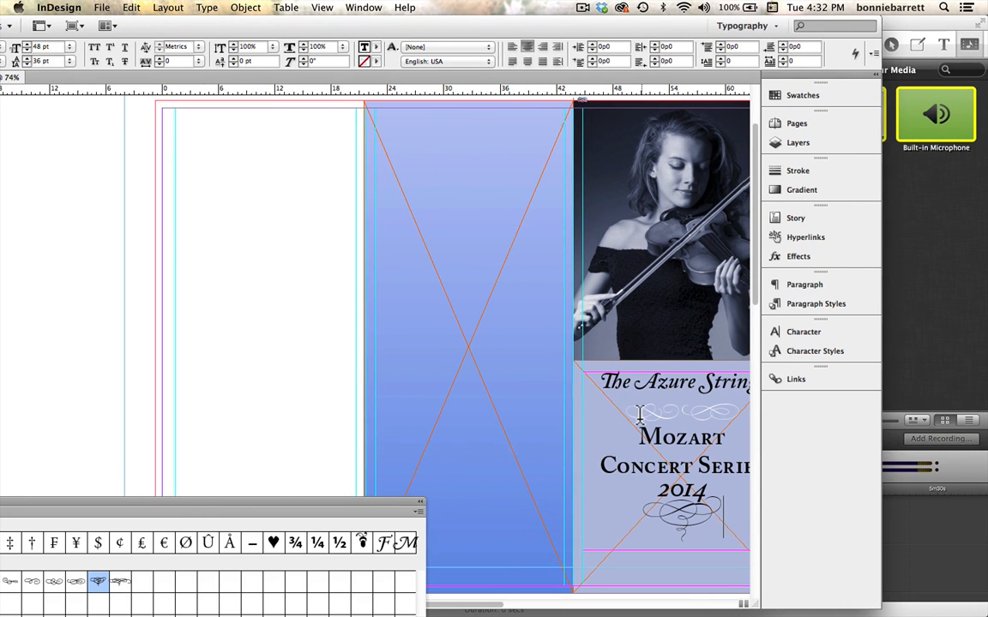
drag(633, 414, 739, 410)
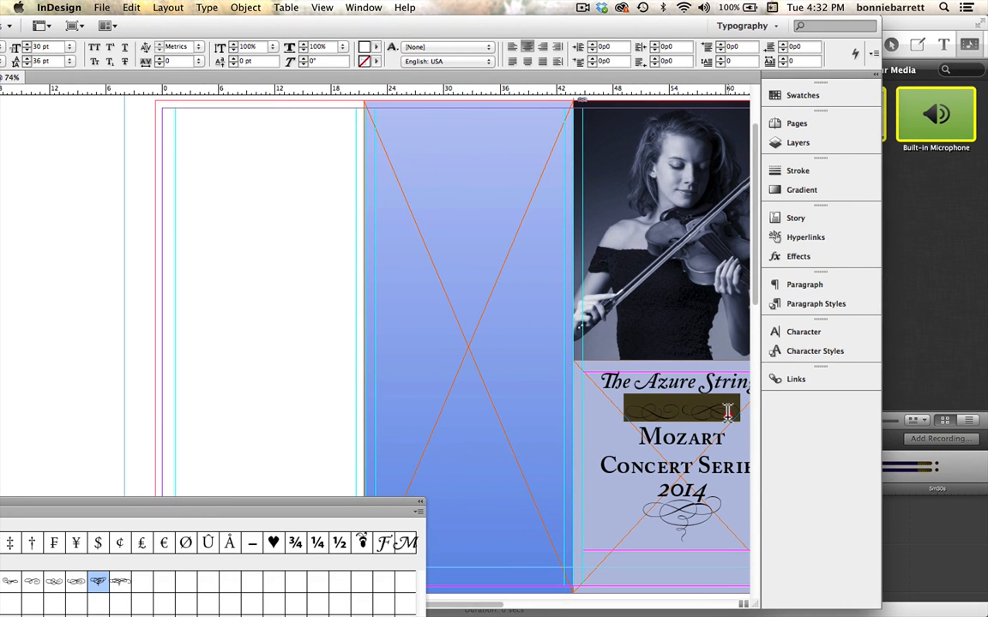
click(806, 95)
drag(708, 83, 336, 69)
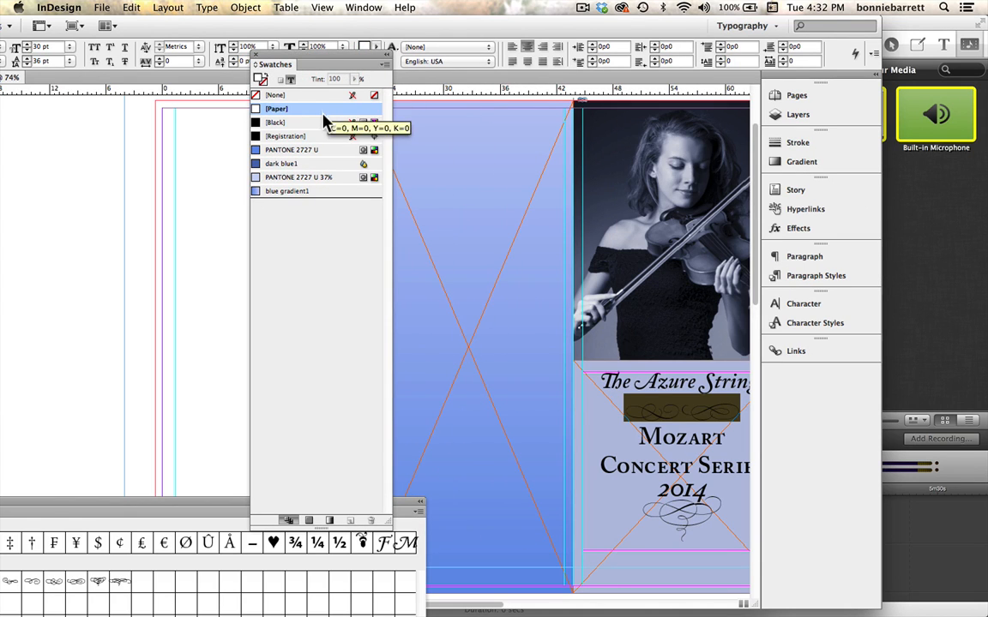
drag(640, 514, 708, 524)
click(282, 109)
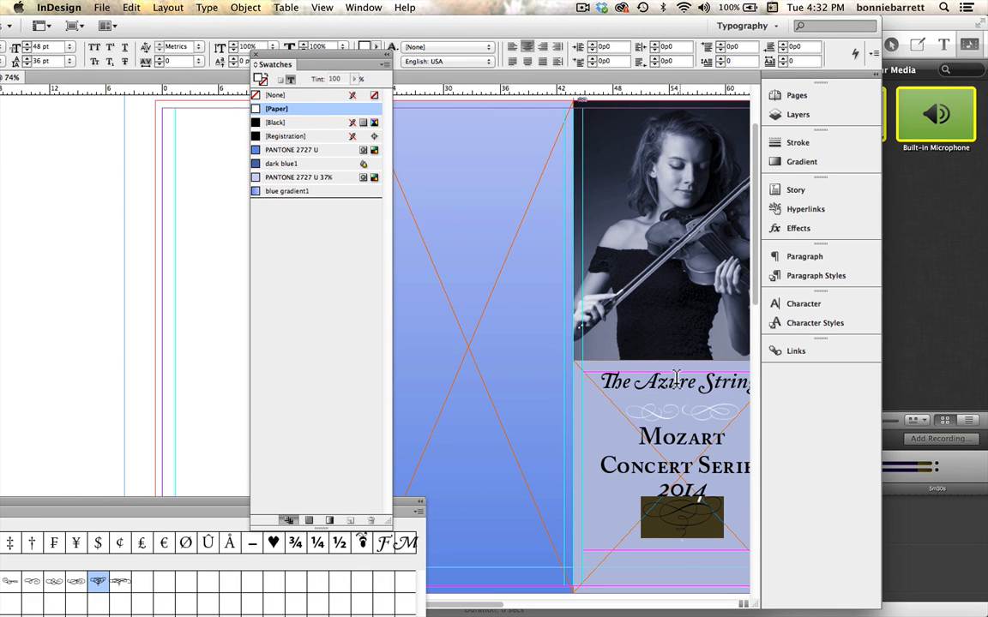
Set the font style of the ornament below 2014 to Bold.
drag(326, 53, 233, 131)
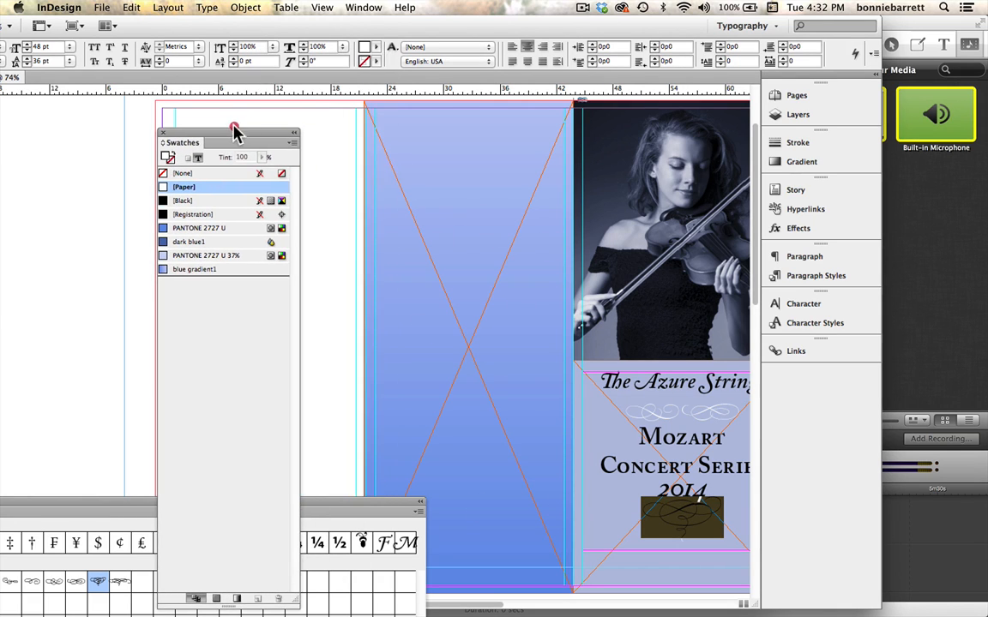
drag(176, 21, 282, 25)
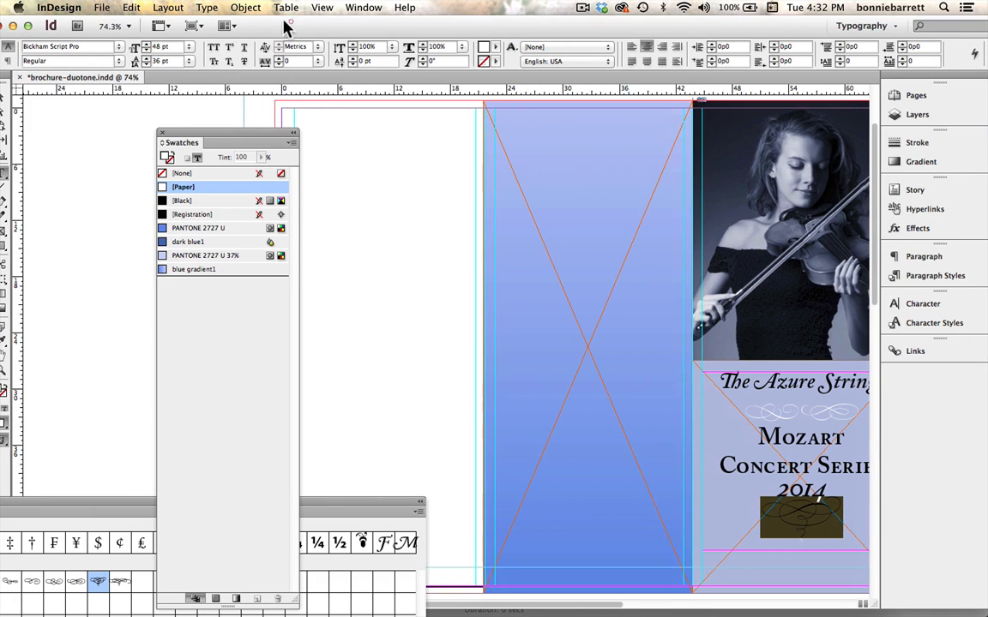
click(118, 62)
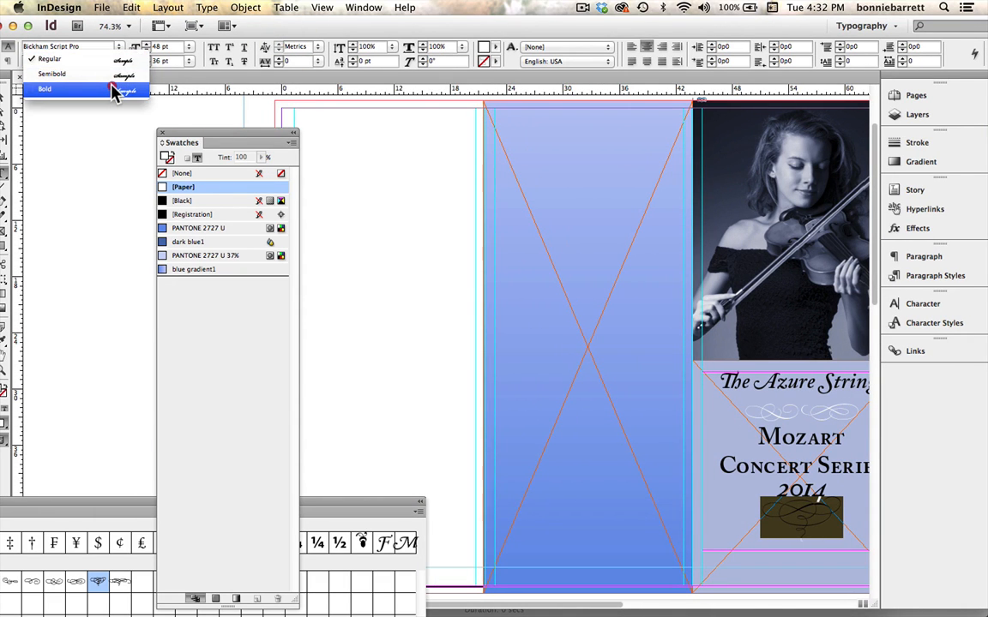
click(115, 88)
Set the two scroll ornaments under "The Azure Strings" to Bold and delete the first of them.
drag(729, 411, 853, 411)
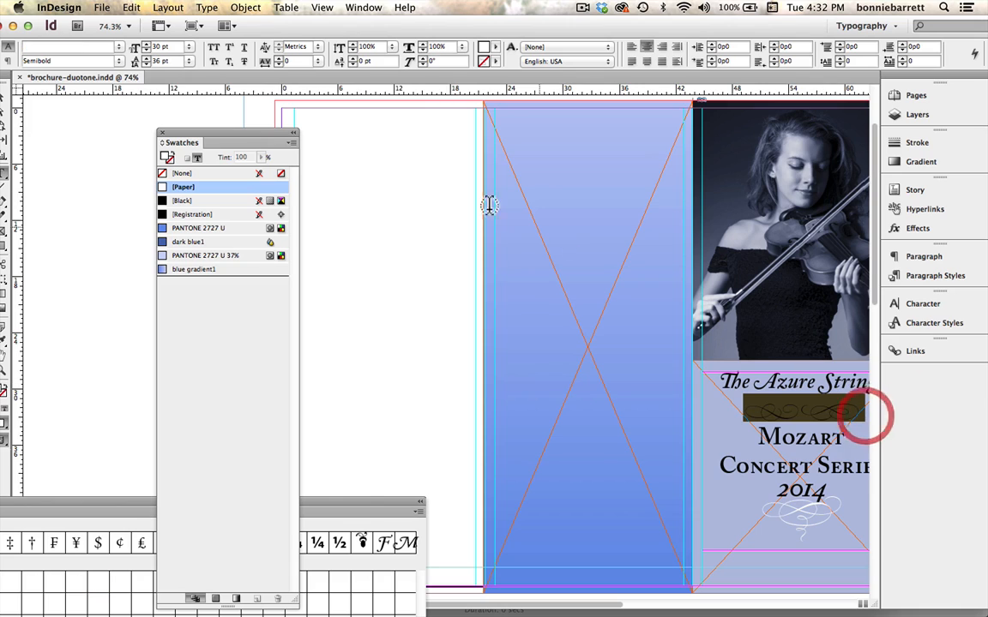
click(119, 60)
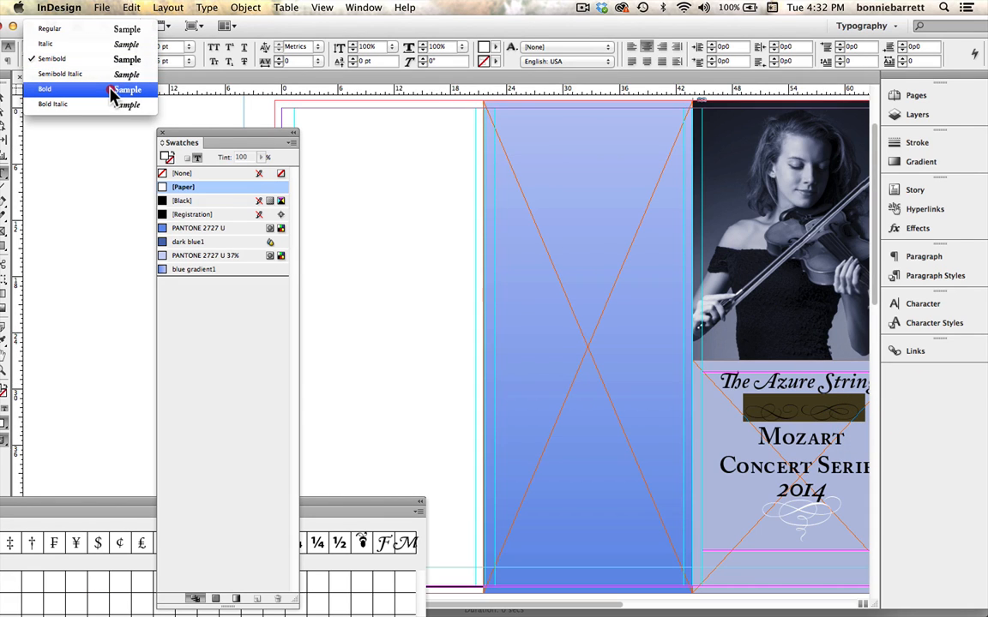
click(113, 91)
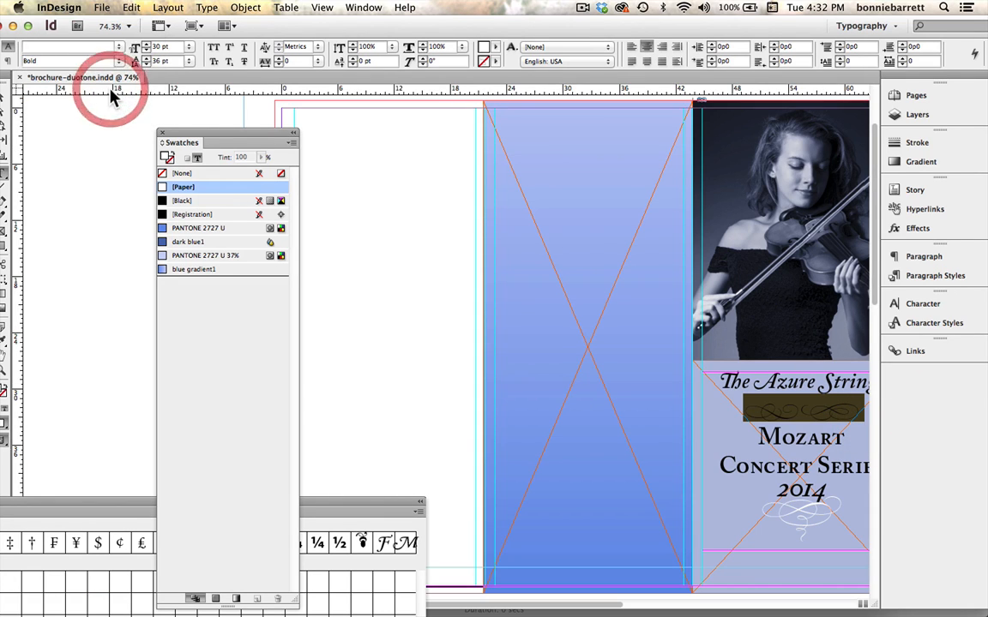
click(780, 399)
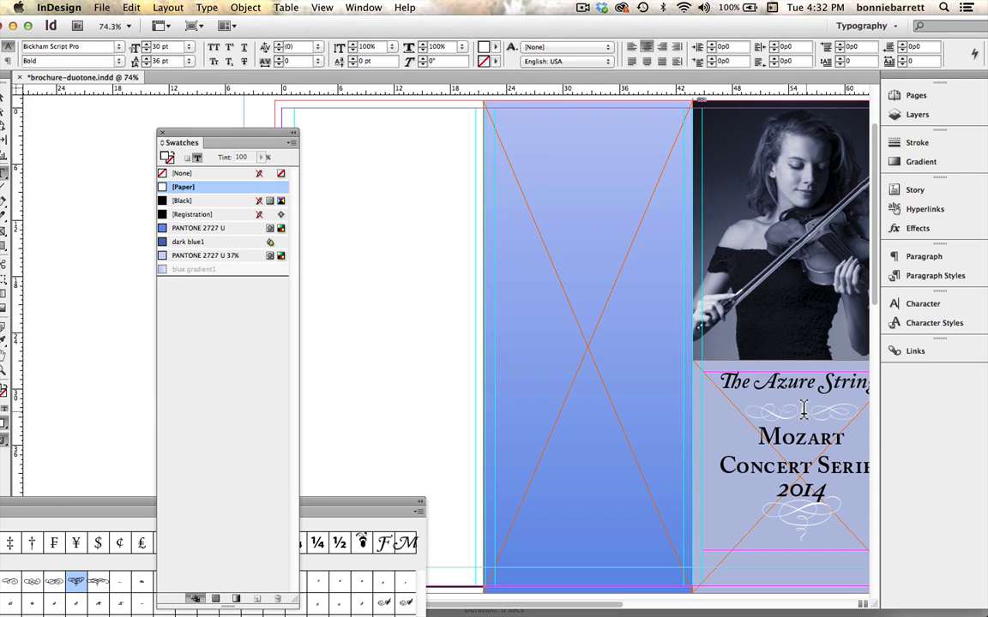
key(BackSpace)
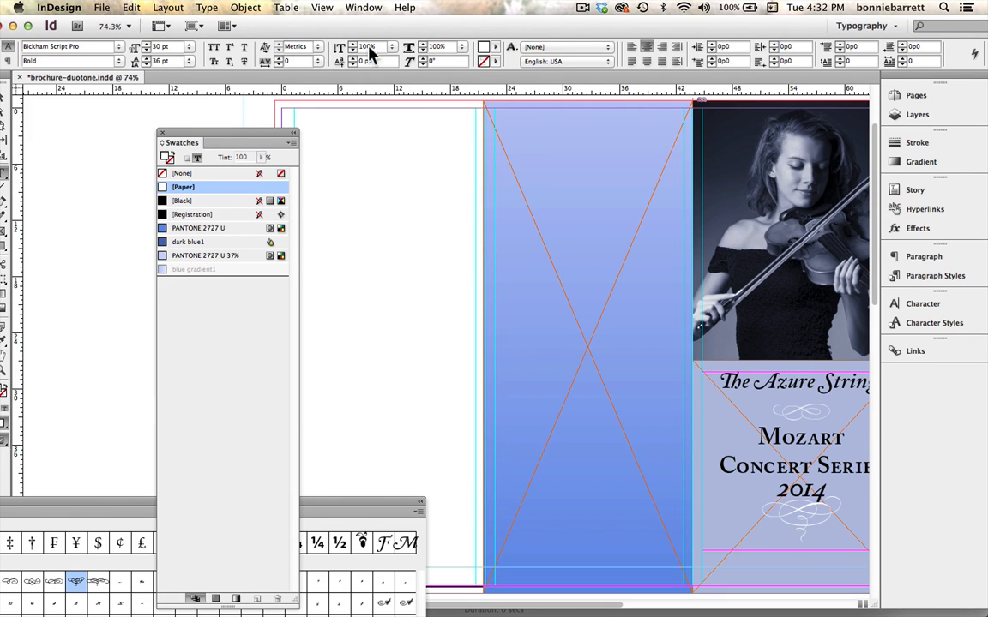
Dock the swatches away from the inside page and apply OpenType Proportional Oldstyle figures to the entire story containing the violin concerto list.
drag(425, 23, 357, 23)
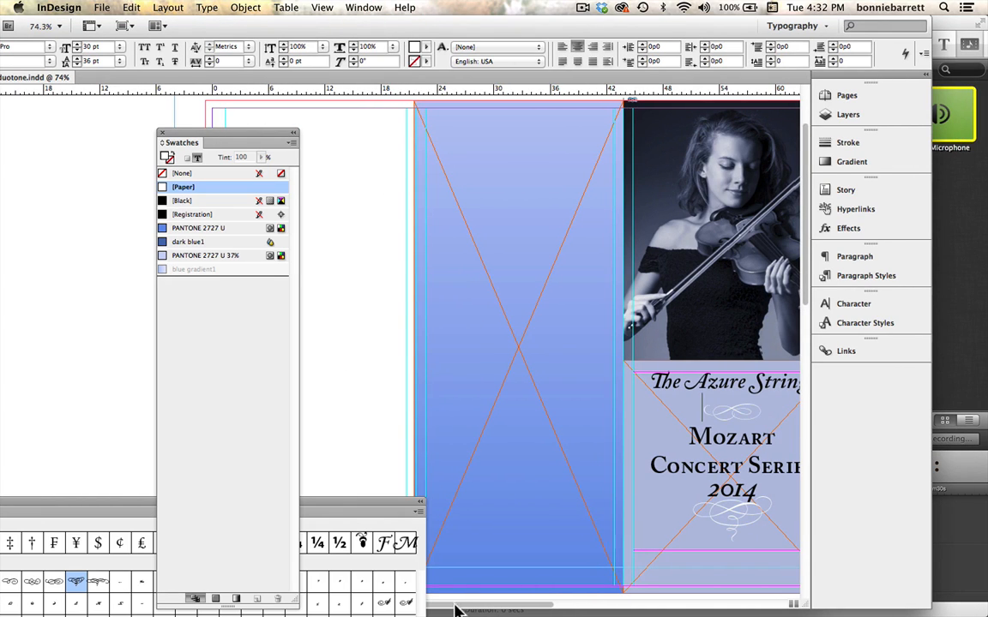
drag(474, 609, 504, 608)
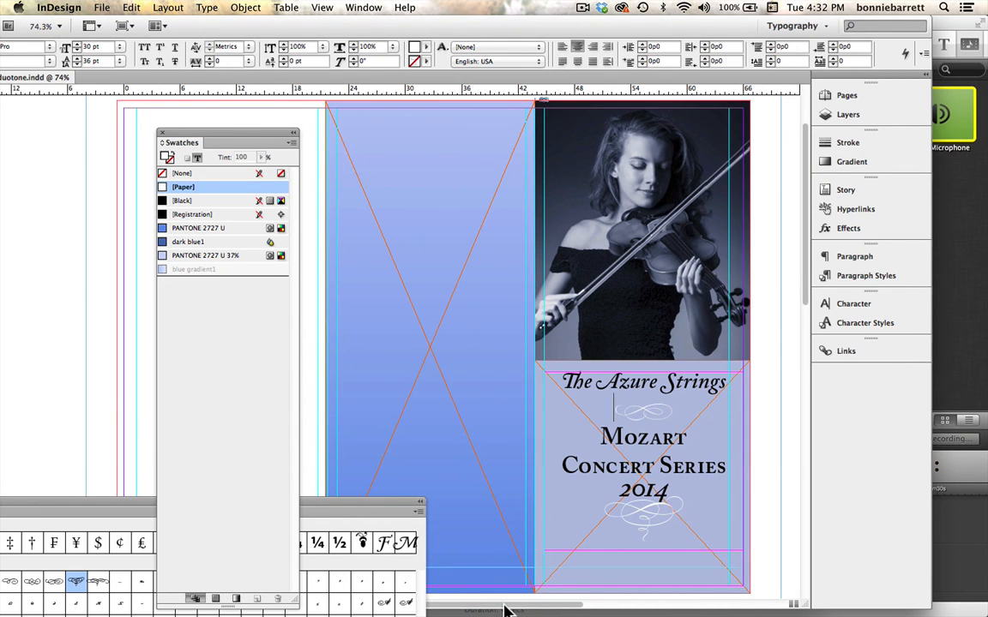
drag(807, 202, 747, 468)
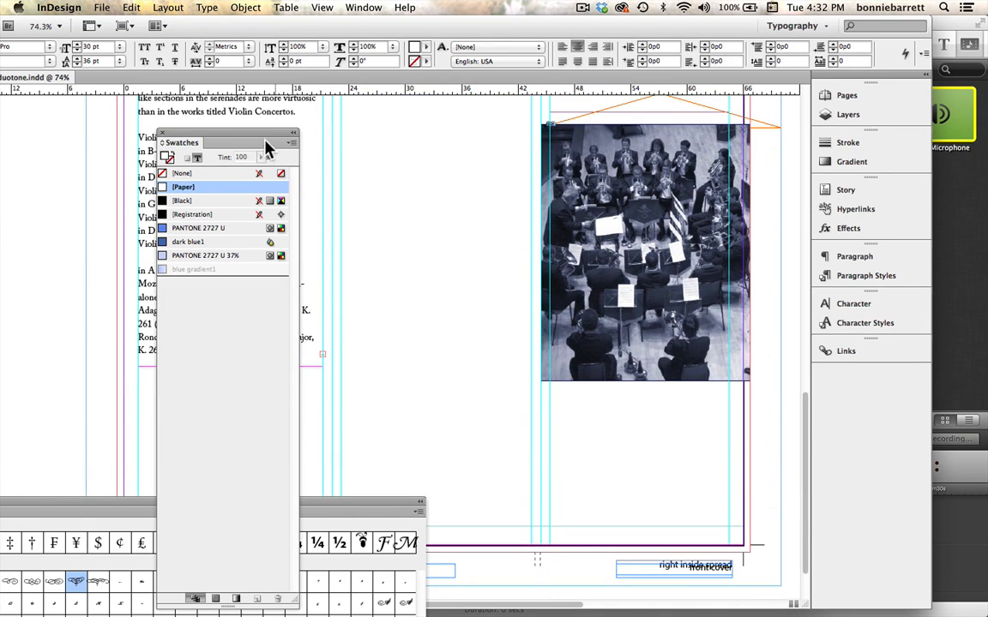
drag(283, 145, 857, 214)
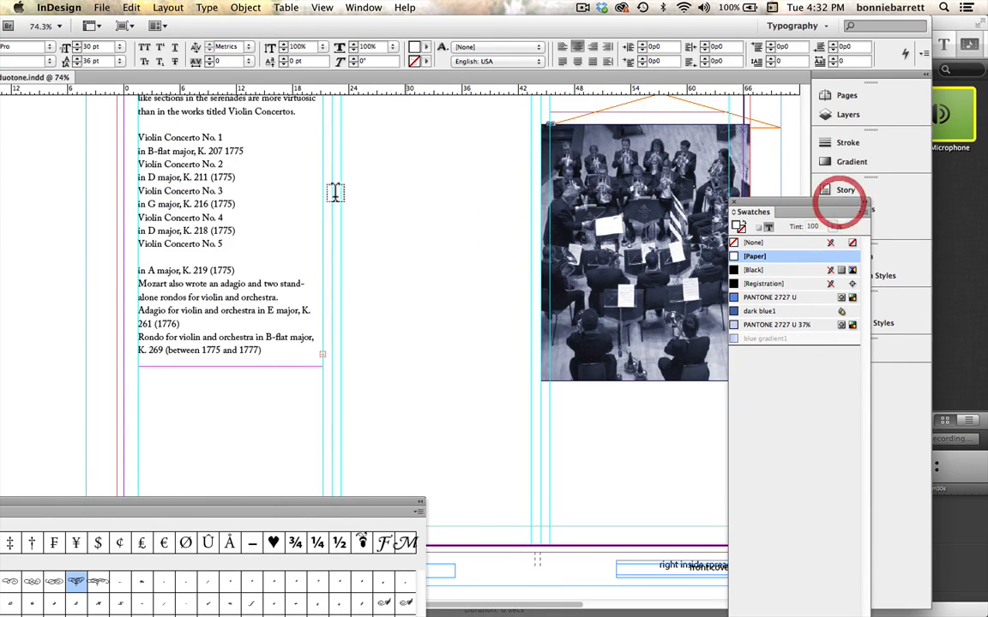
click(200, 165)
key(super+a)
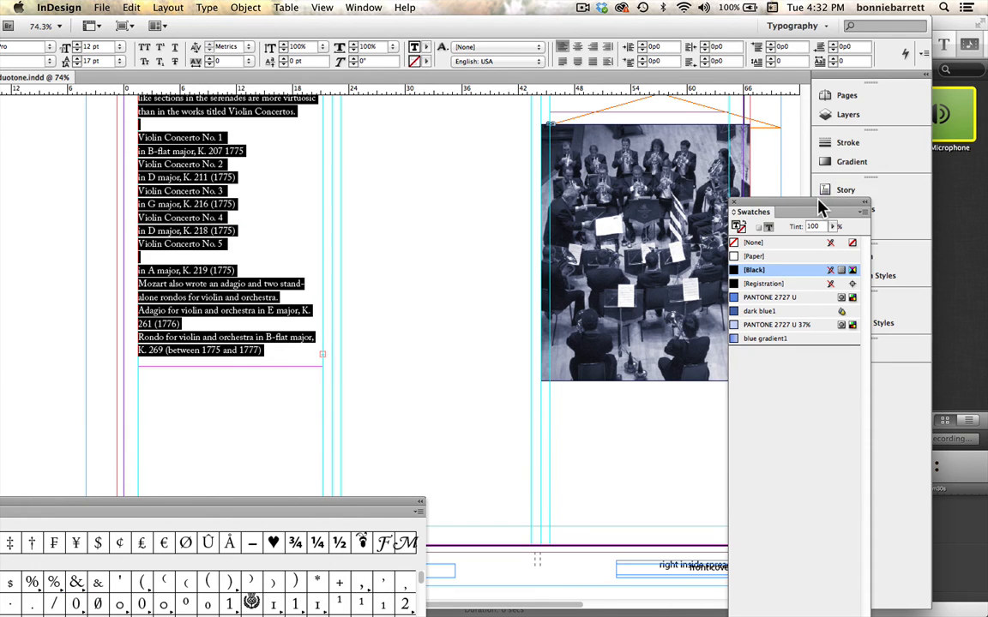
drag(828, 210, 871, 375)
click(871, 54)
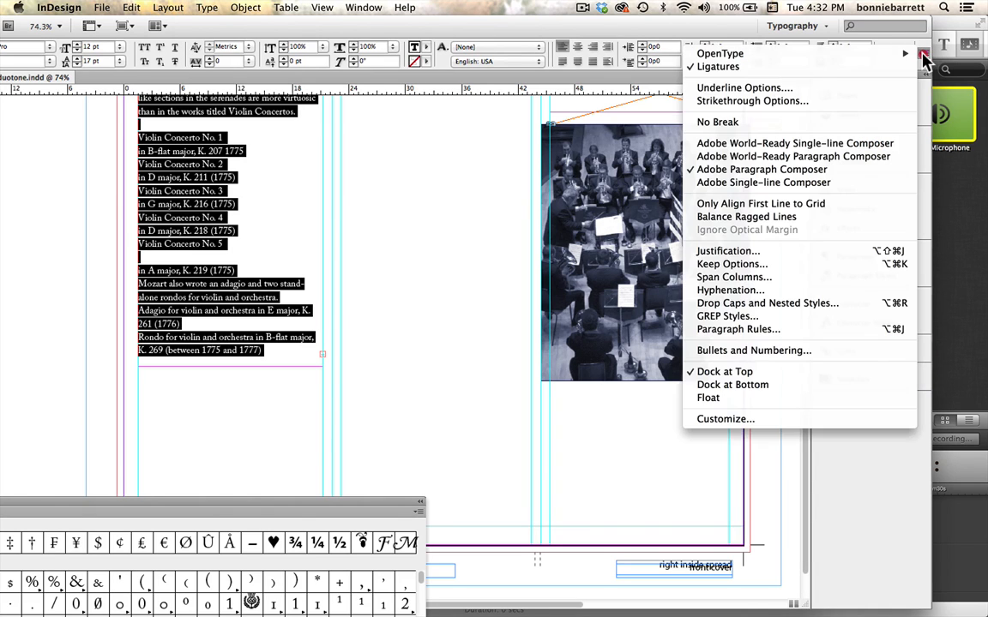
mouse_move(870, 54)
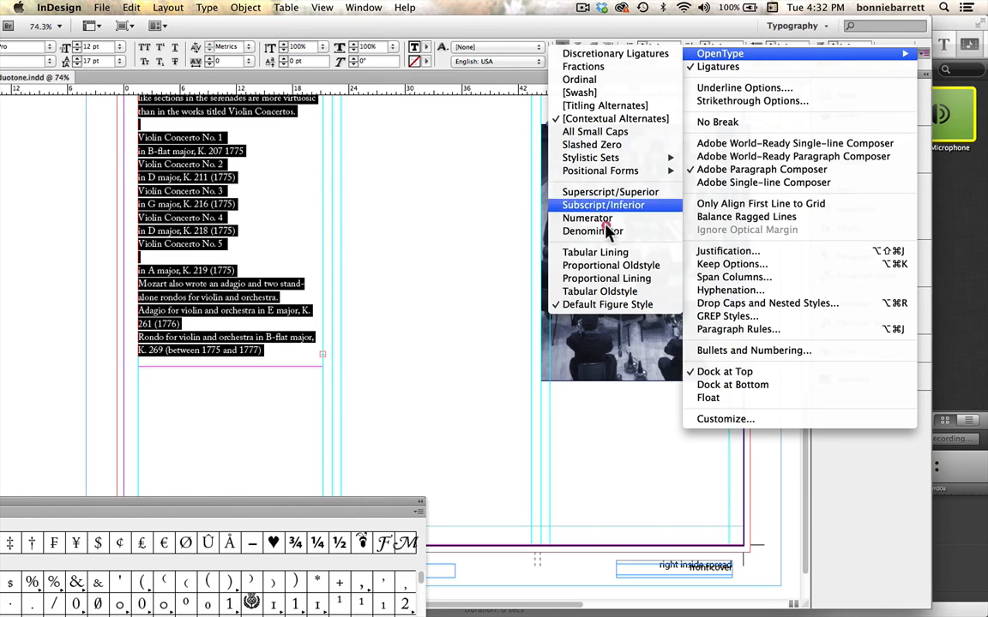
click(600, 266)
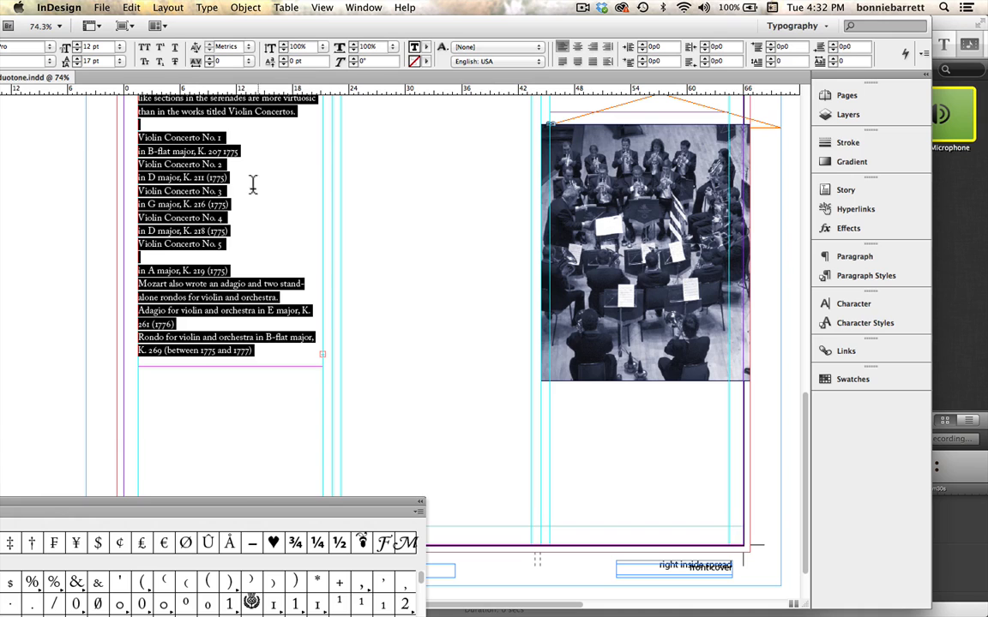
Select only the line "Violin Concerto No. 1" in the concerto list.
drag(285, 34, 377, 11)
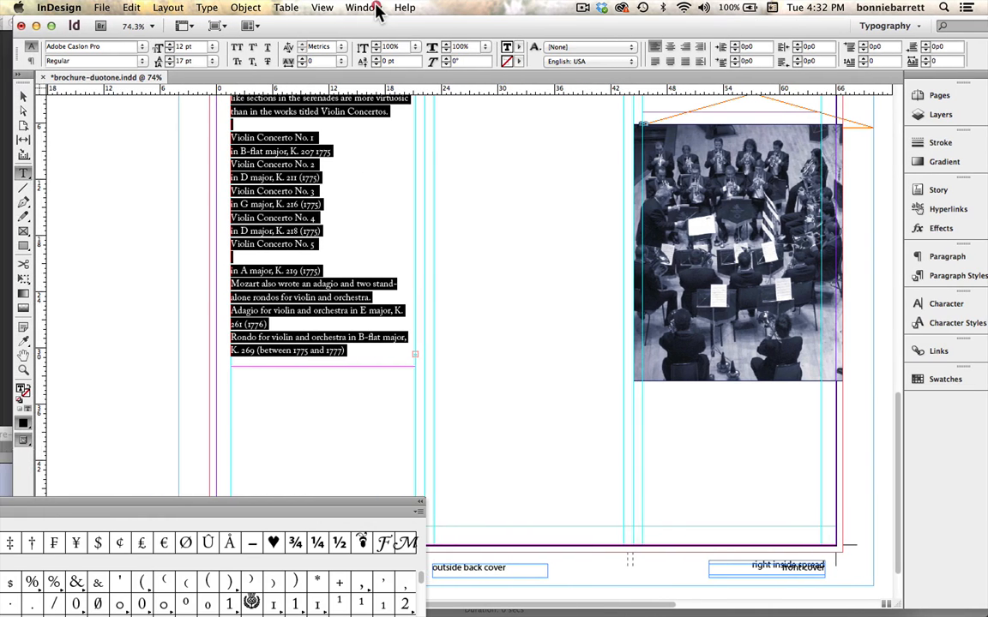
click(23, 369)
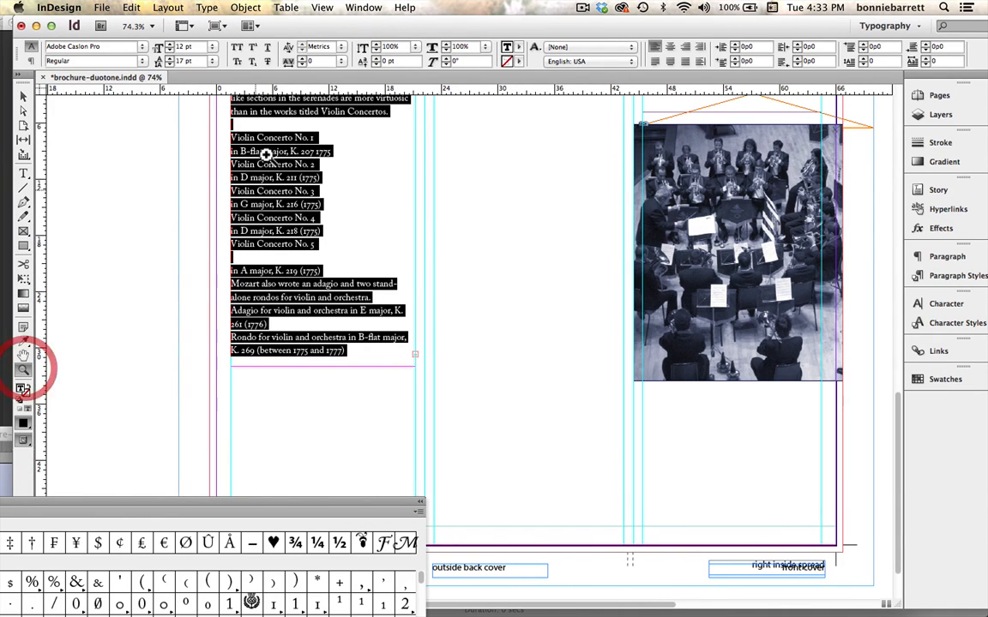
drag(326, 270, 433, 402)
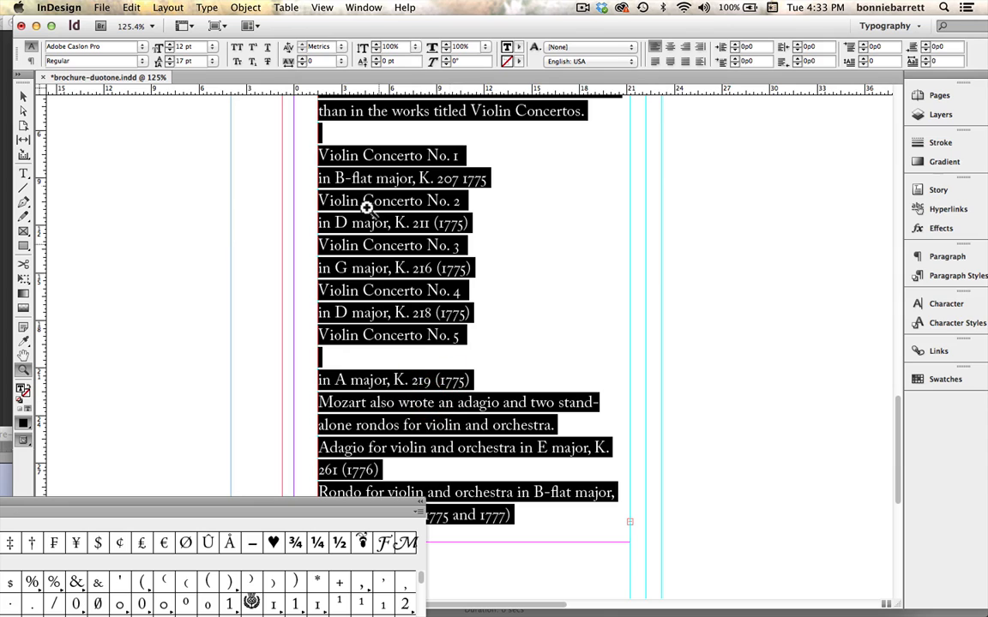
click(23, 173)
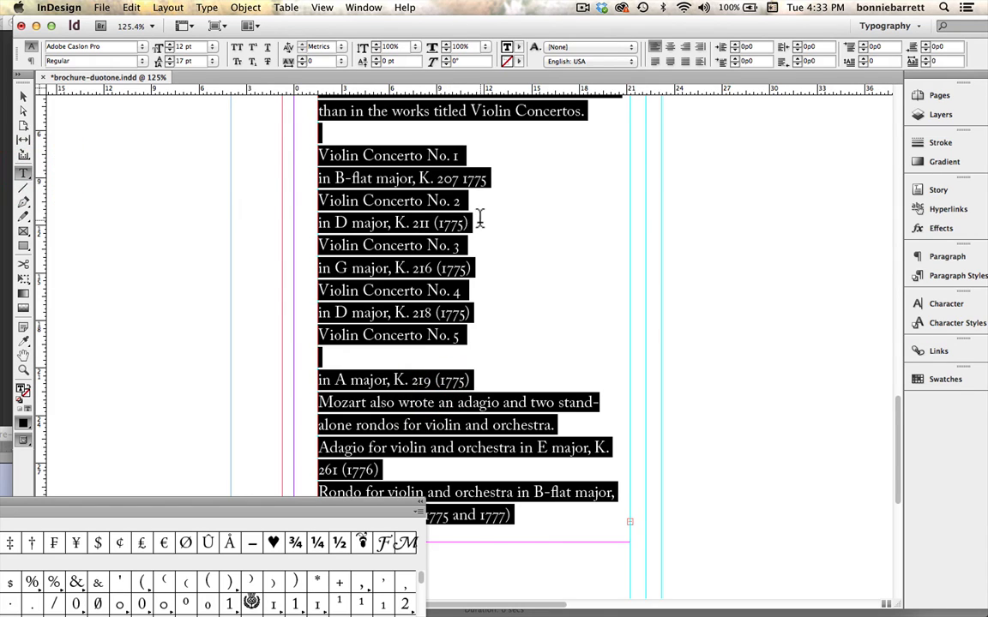
click(473, 222)
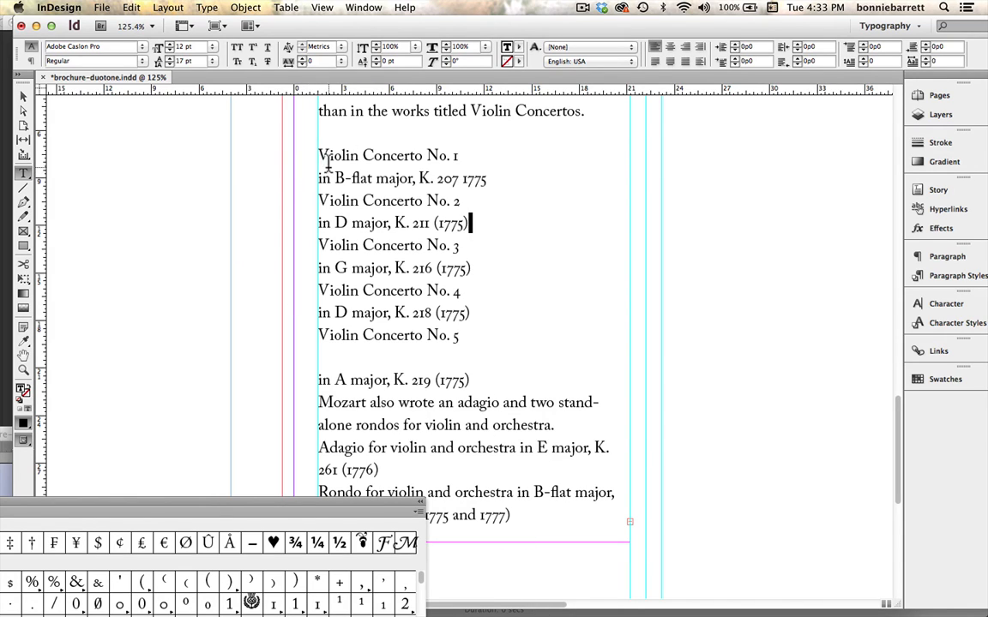
drag(318, 154, 506, 153)
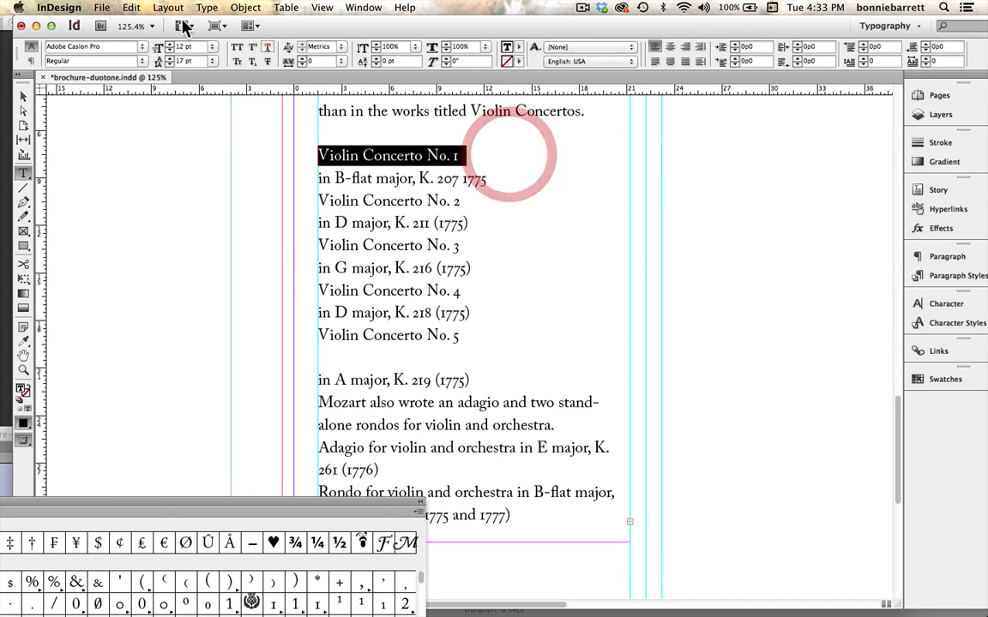
click(143, 66)
click(383, 128)
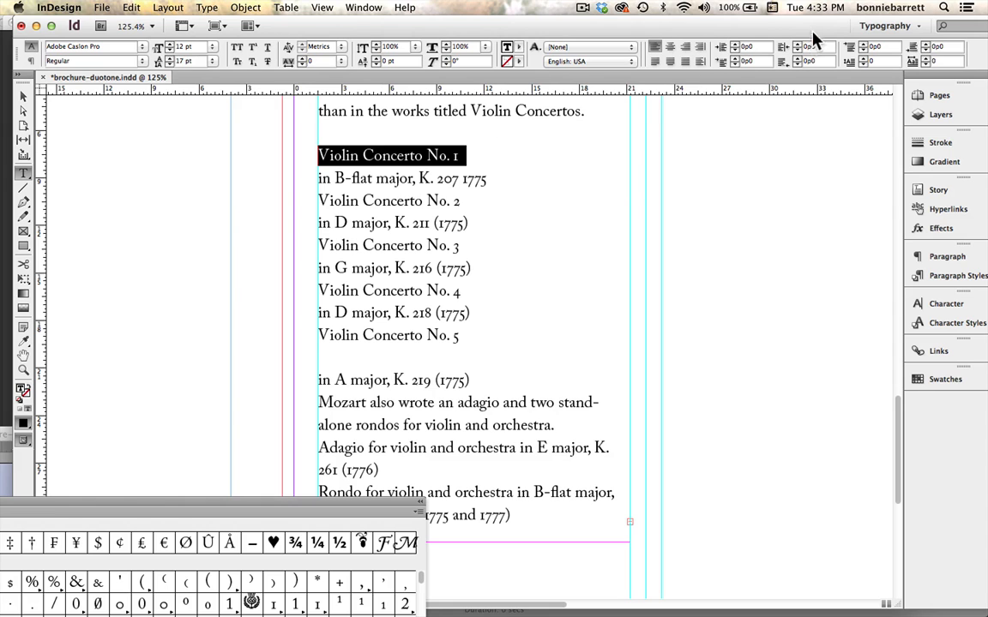
drag(796, 23, 749, 25)
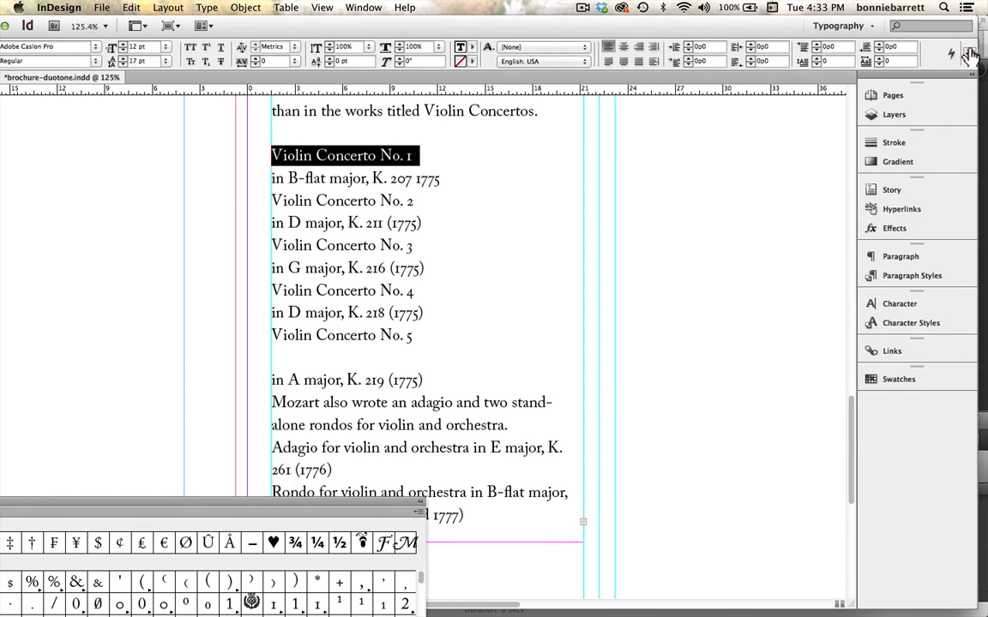
click(969, 55)
mouse_move(909, 56)
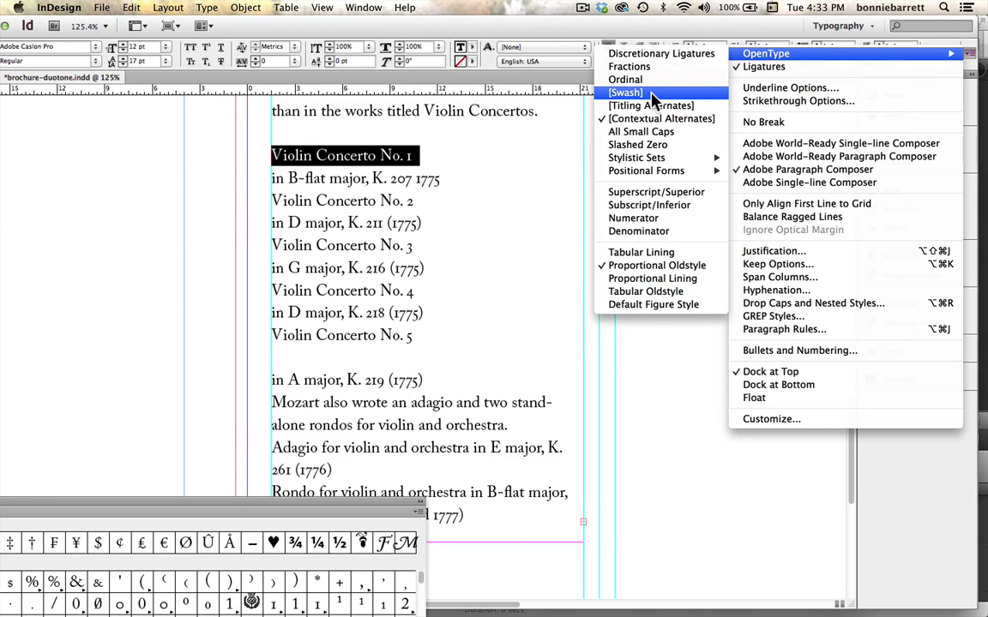
click(319, 135)
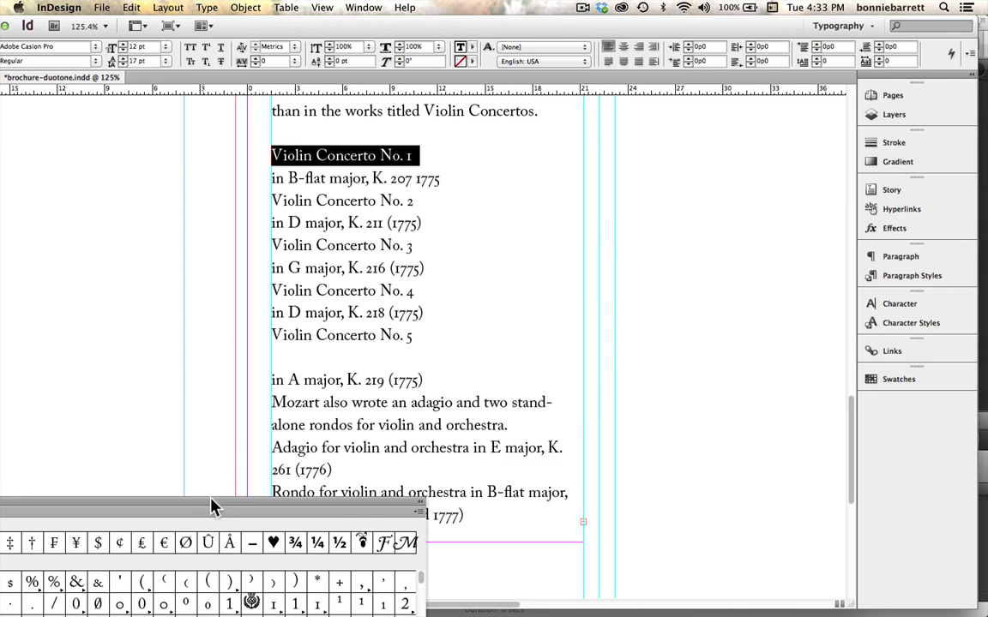
Set the "Violin Concerto No. 1" line to Semibold Italic and turn on OpenType Swash for it.
click(96, 62)
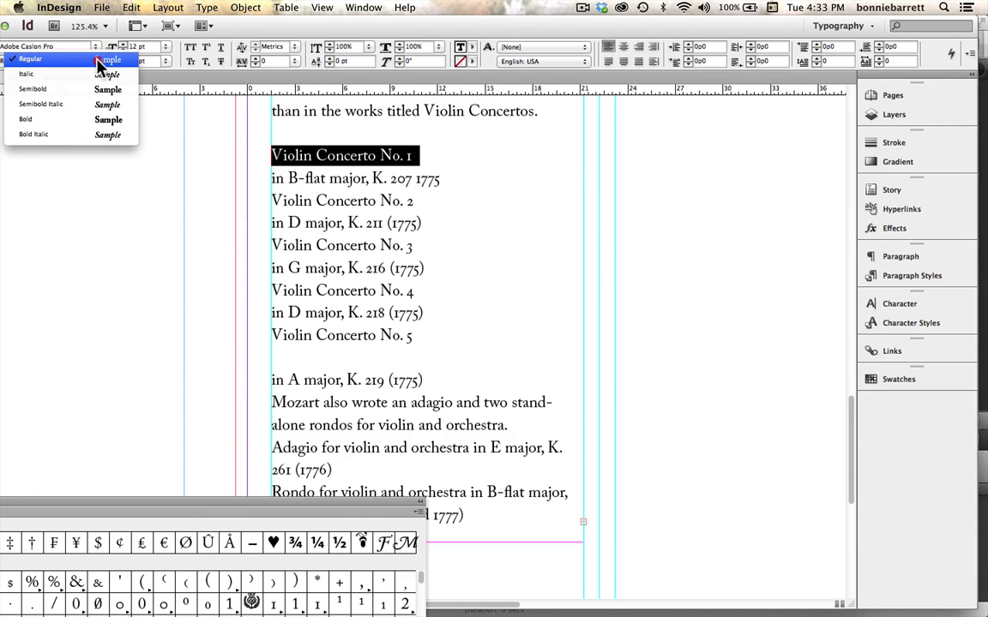
click(92, 105)
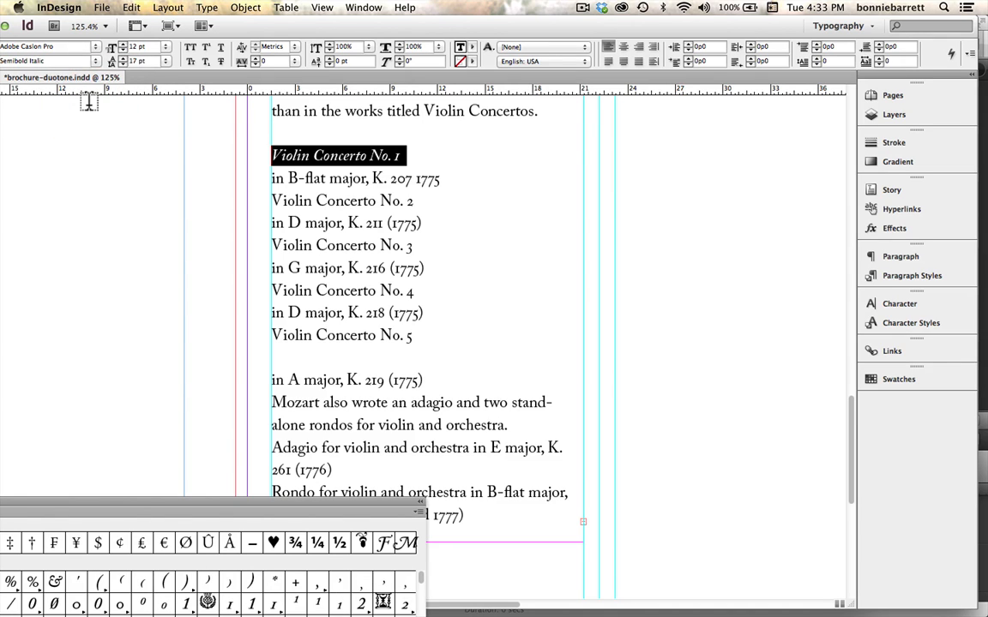
click(972, 53)
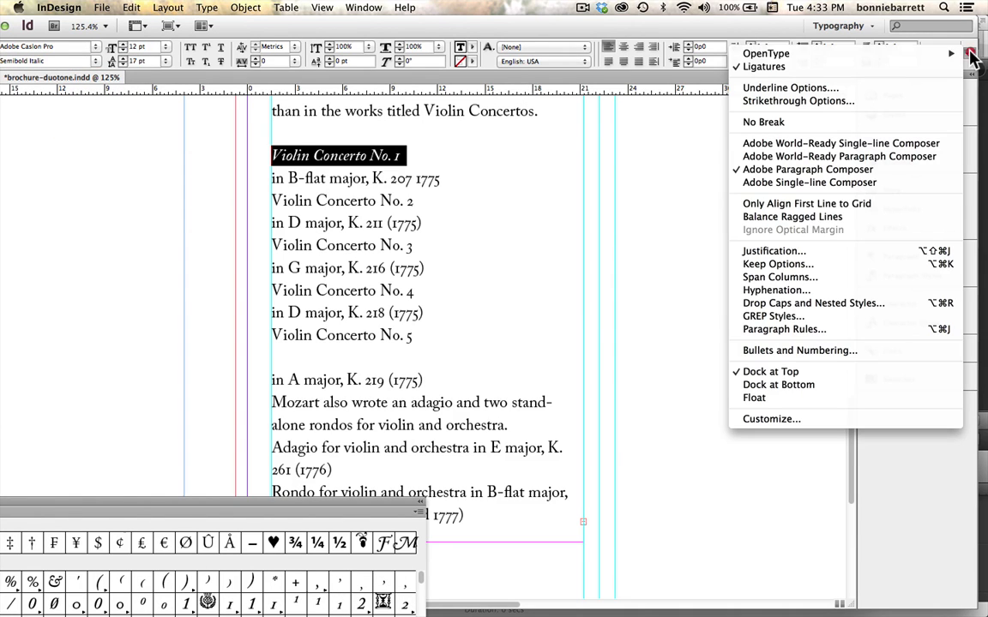
mouse_move(765, 53)
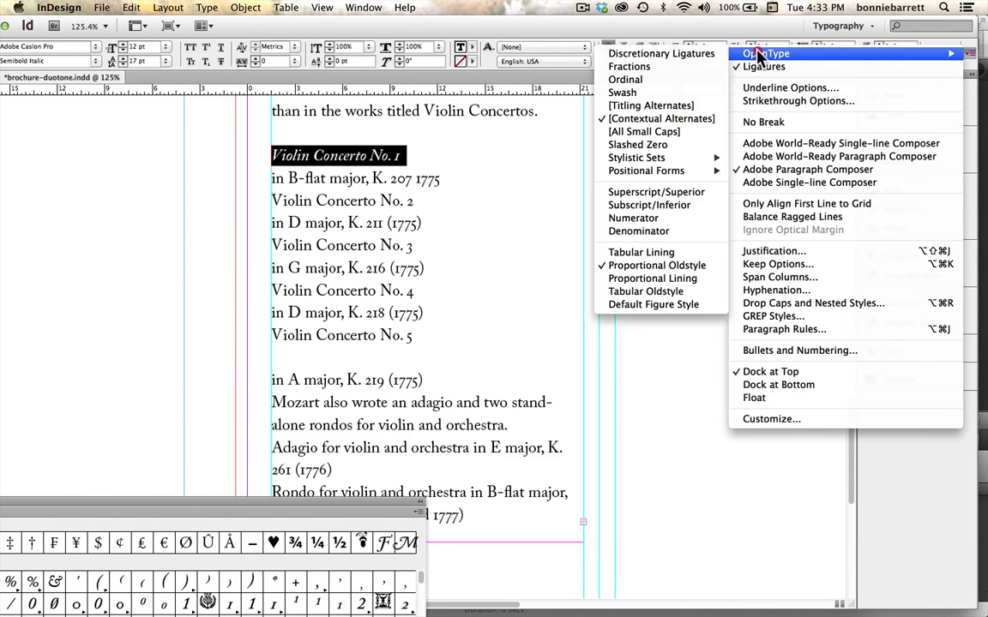
click(643, 95)
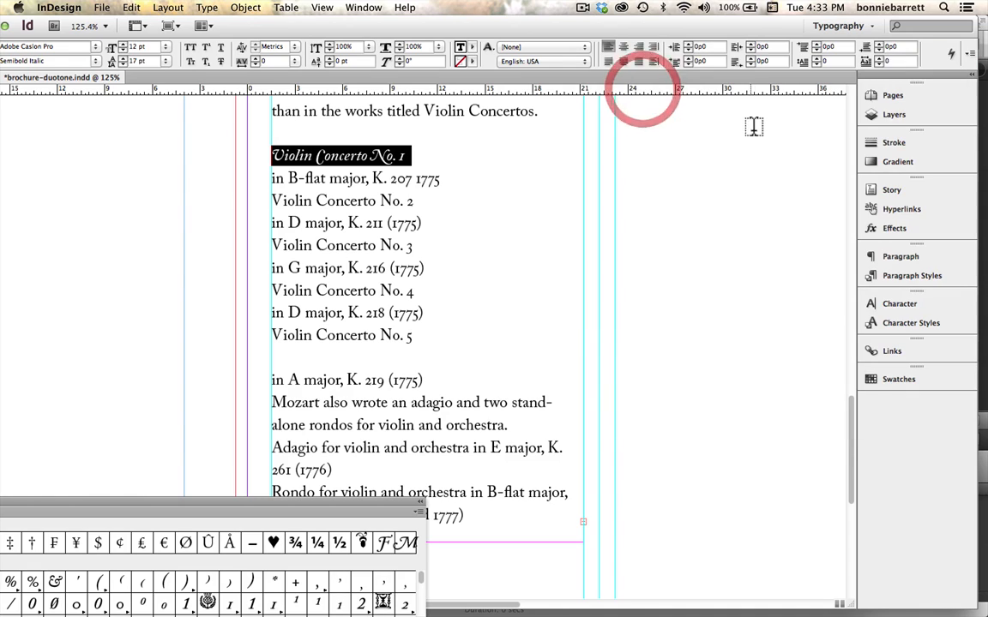
click(444, 157)
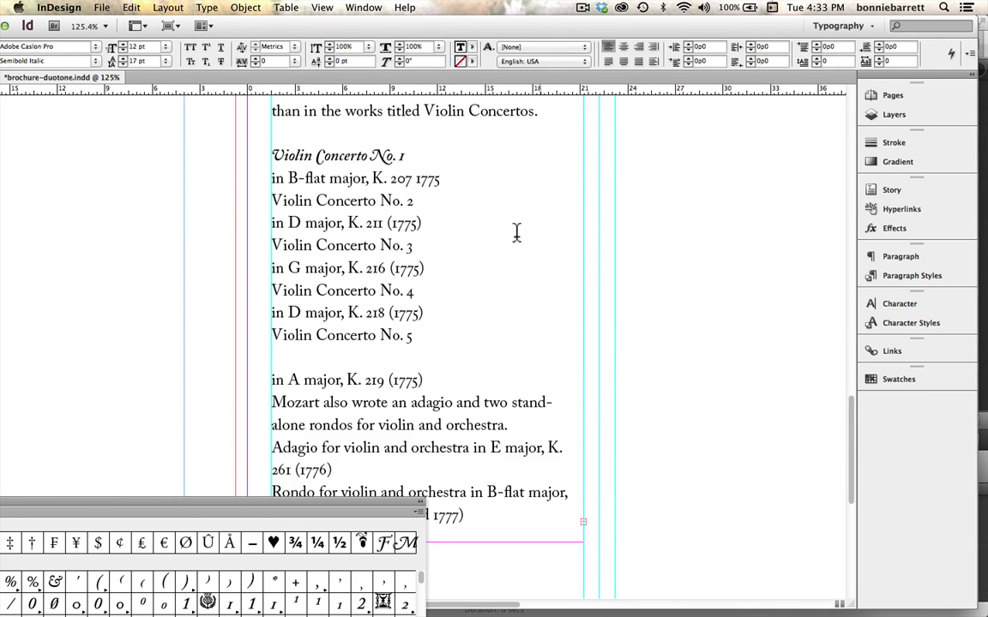
Bring the whole glyph display into view and limit it to the Ornaments of Adobe Caslon Pro Semibold Italic.
drag(335, 512, 704, 49)
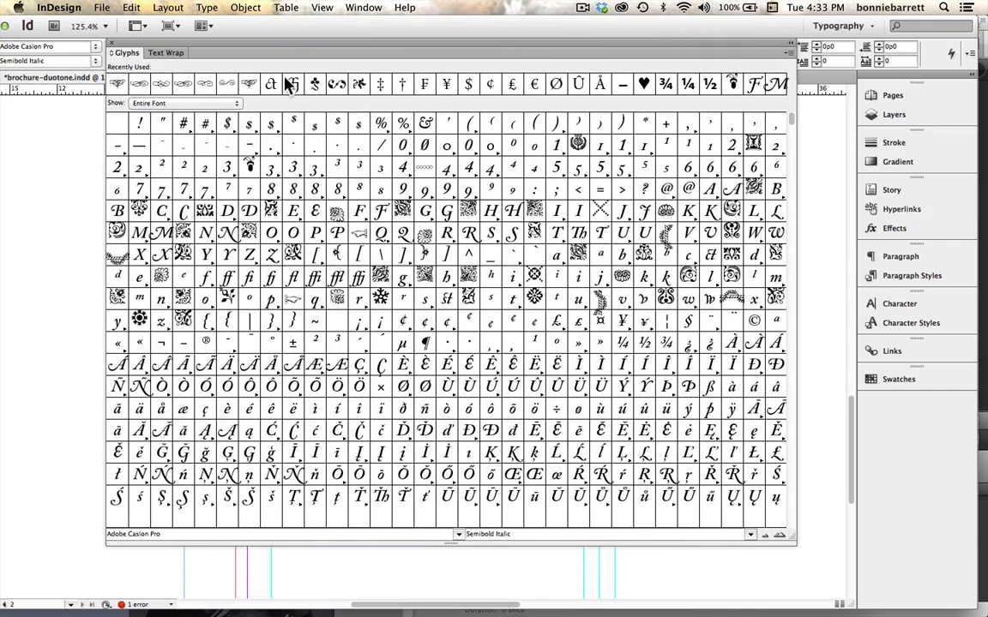
click(207, 104)
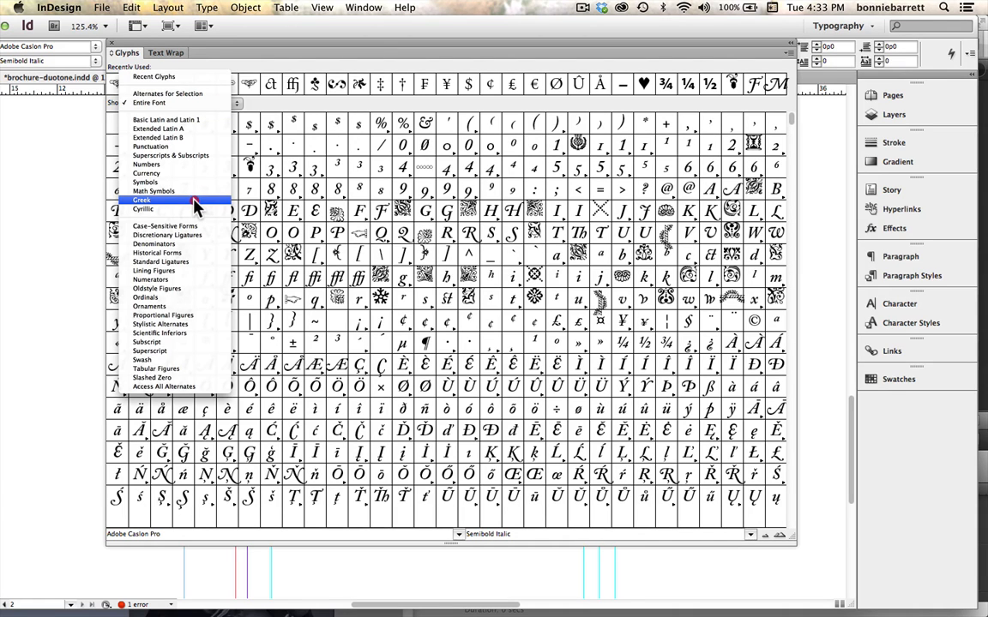
click(169, 306)
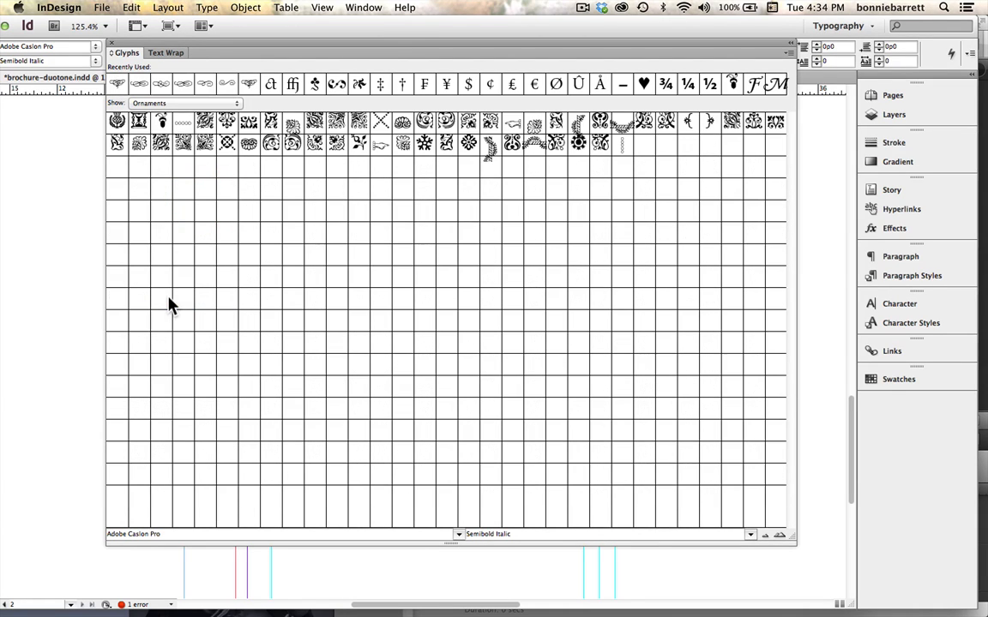